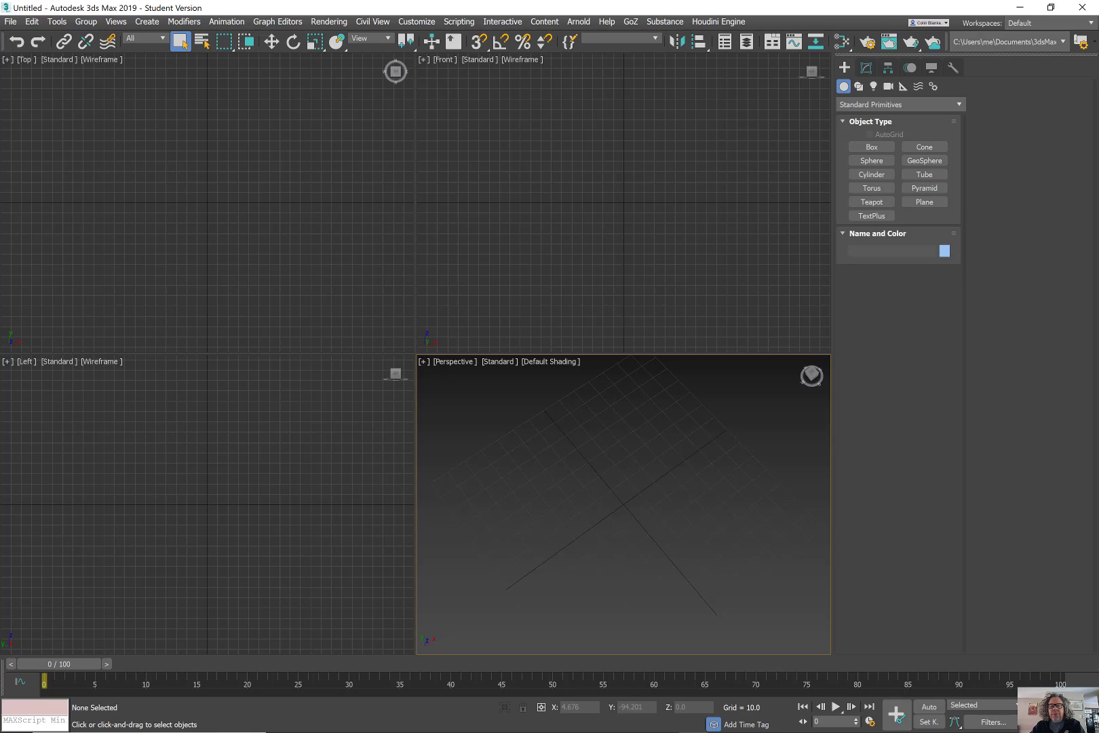
View the landscape photo for reference, then put it away.
mouse_move(492, 731)
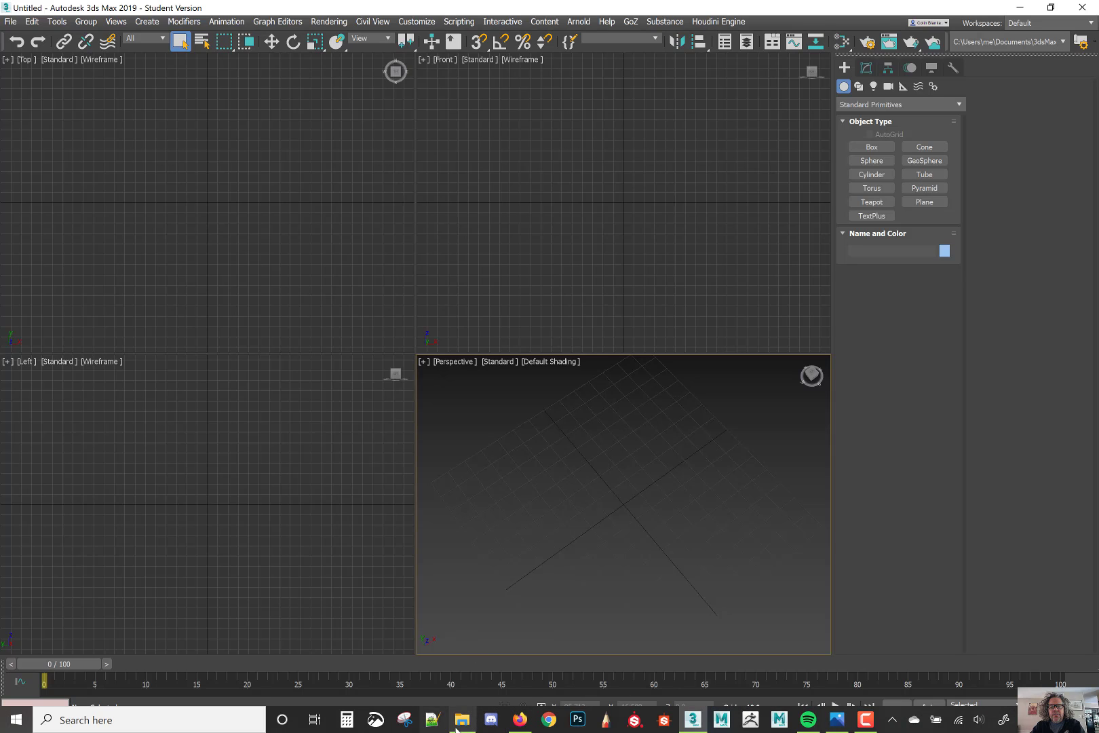
left_click(837, 719)
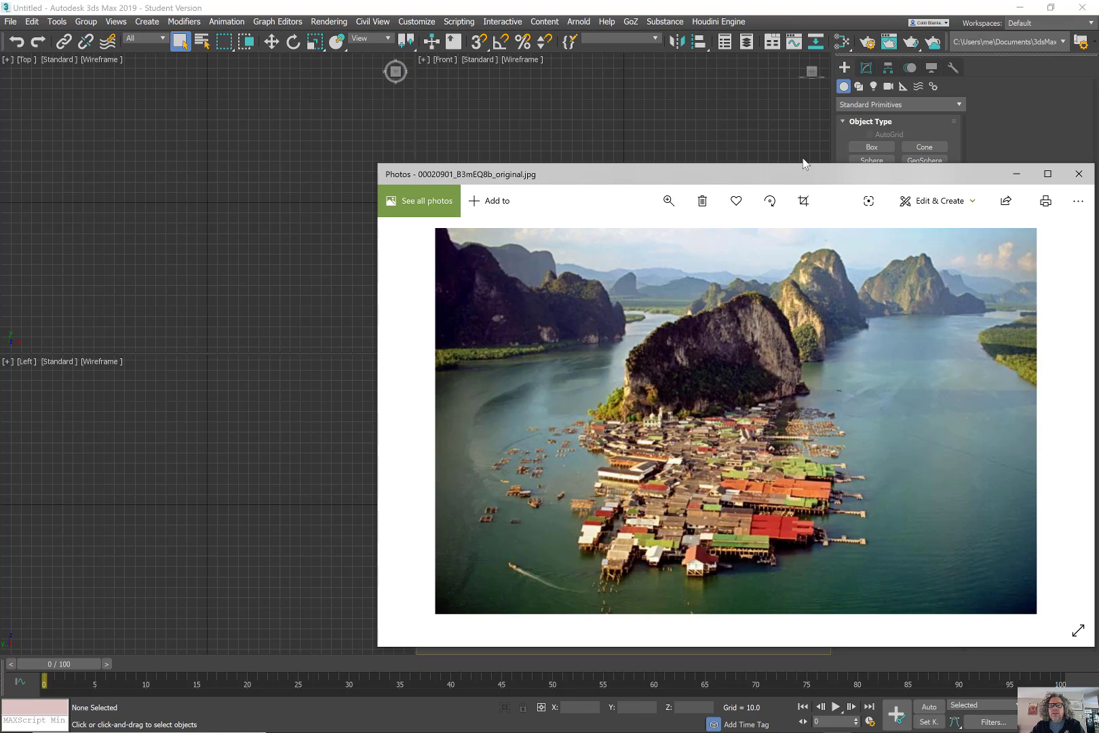
left_click(1013, 112)
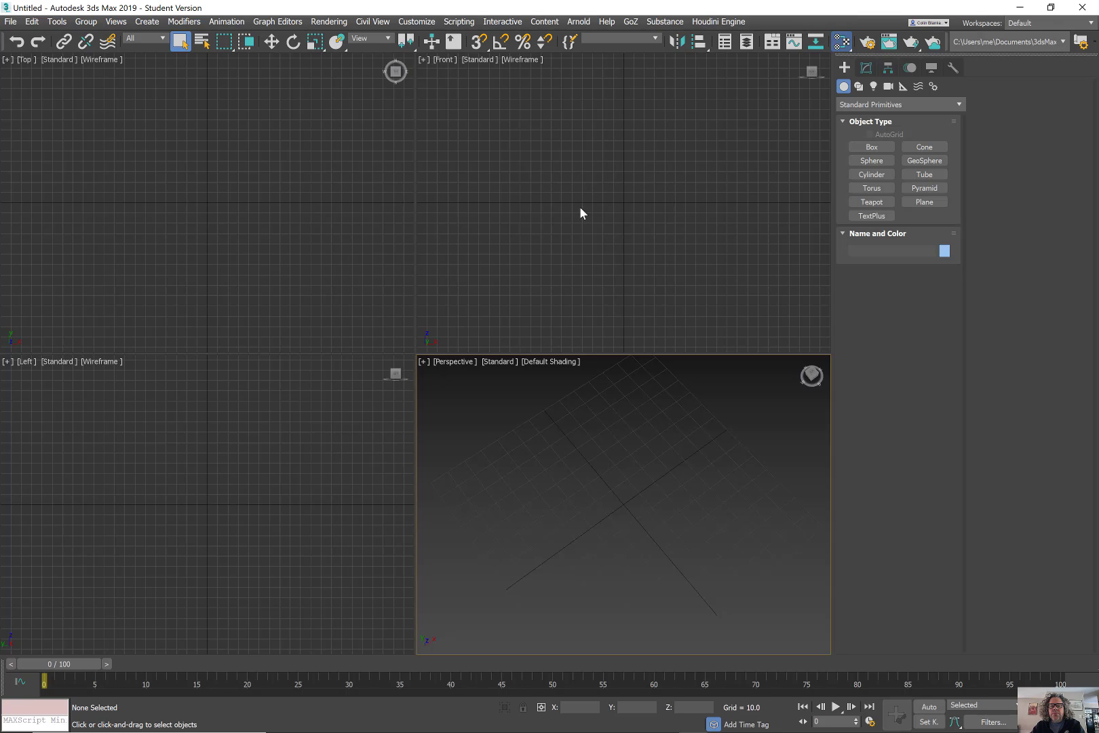
Open the Slate Material Editor and drag 00020901_B3mEQ8b_original.jpg from SunkenArena in as a Bitmap node.
key("m")
mouse_move(421, 729)
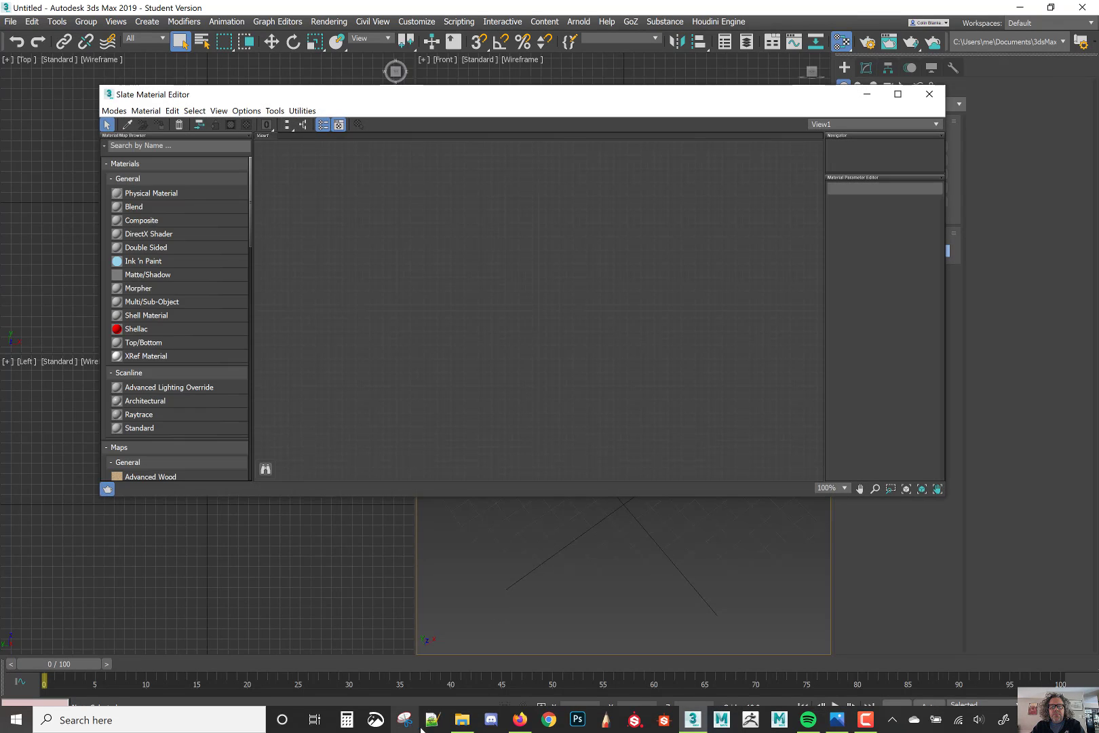
left_click(458, 723)
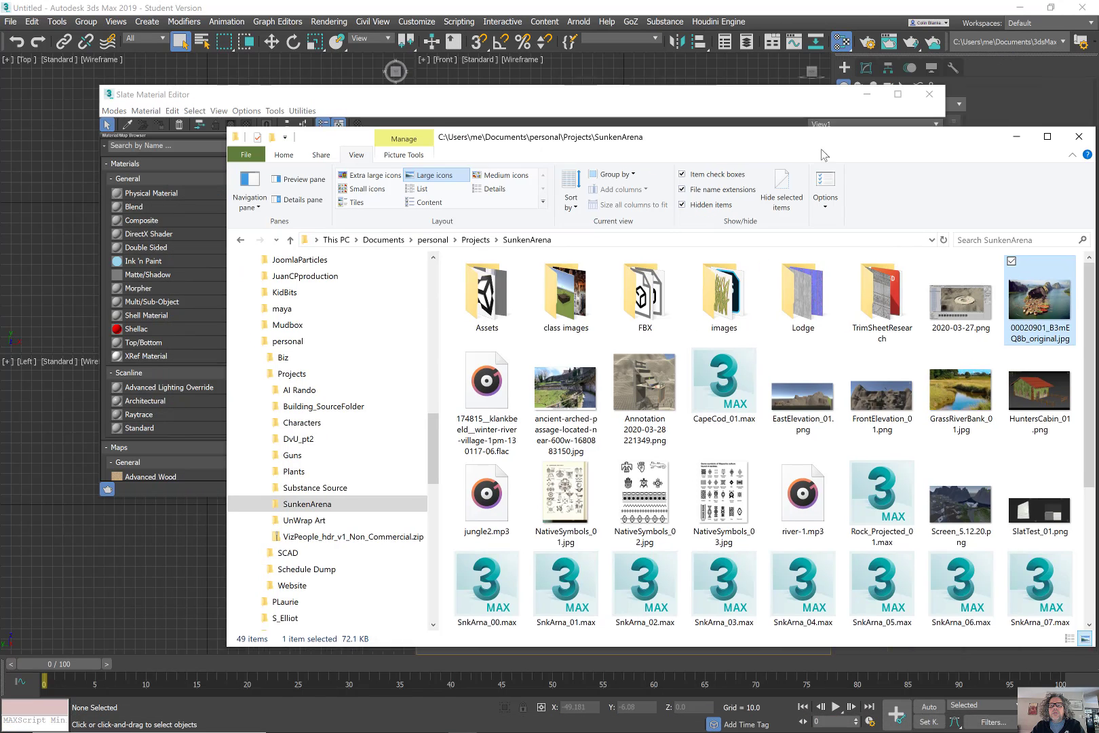
left_click_drag(823, 155, 155, 239)
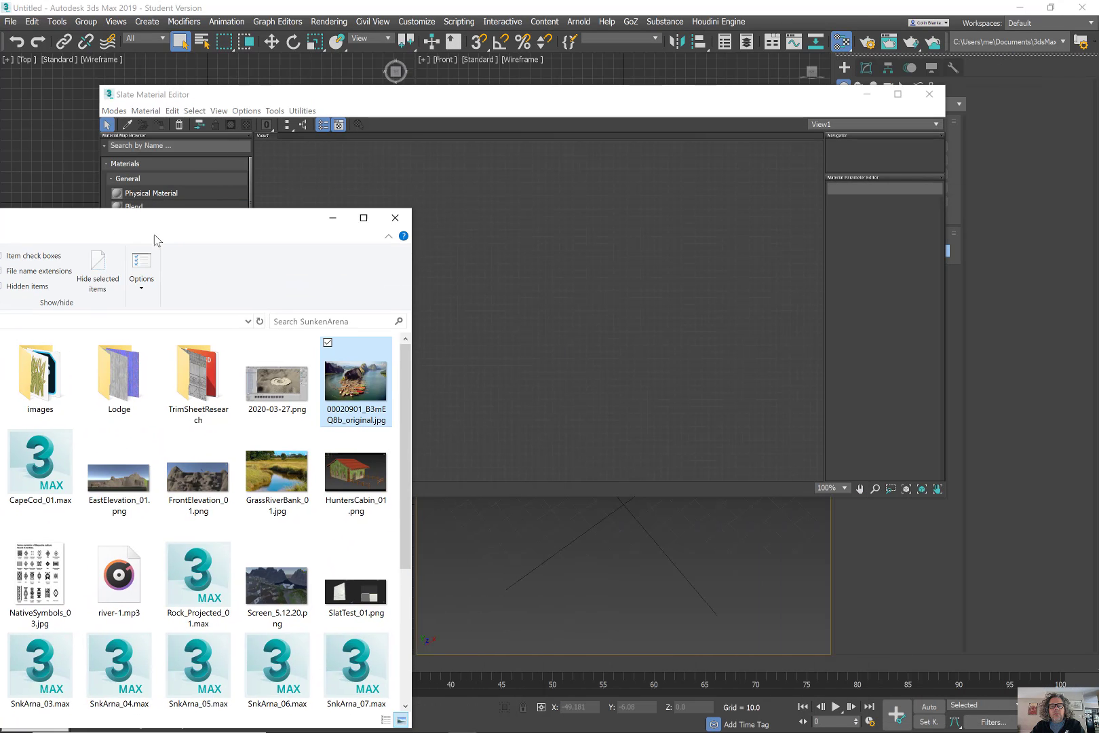
left_click_drag(590, 258, 588, 260)
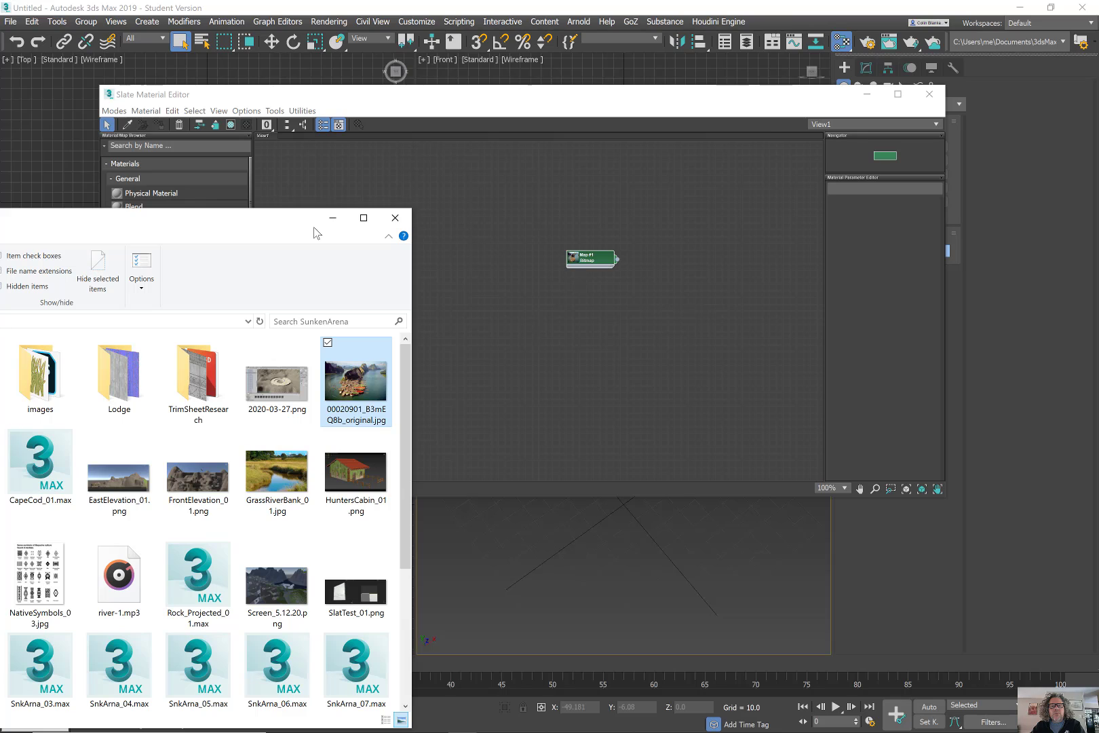
Minimize the folder window, then arrange the editor and the enlarged bitmap node in the Slate view.
left_click(332, 217)
left_click_drag(526, 95, 507, 100)
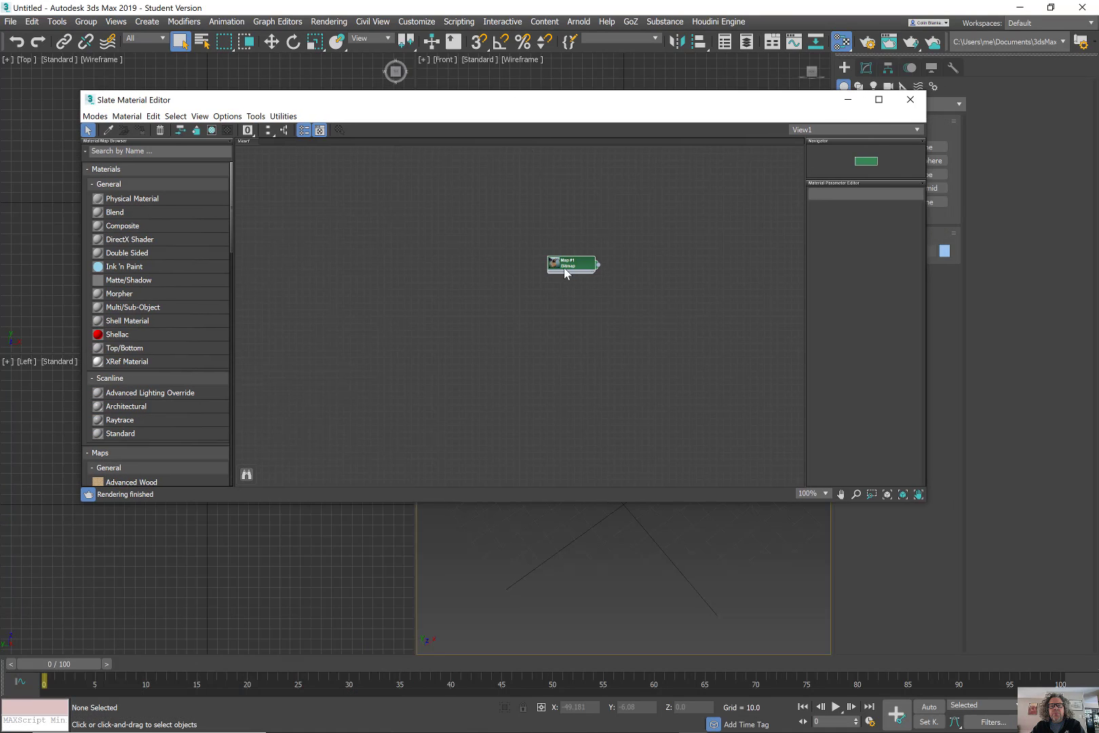
double_click(555, 263)
left_click_drag(555, 263, 358, 223)
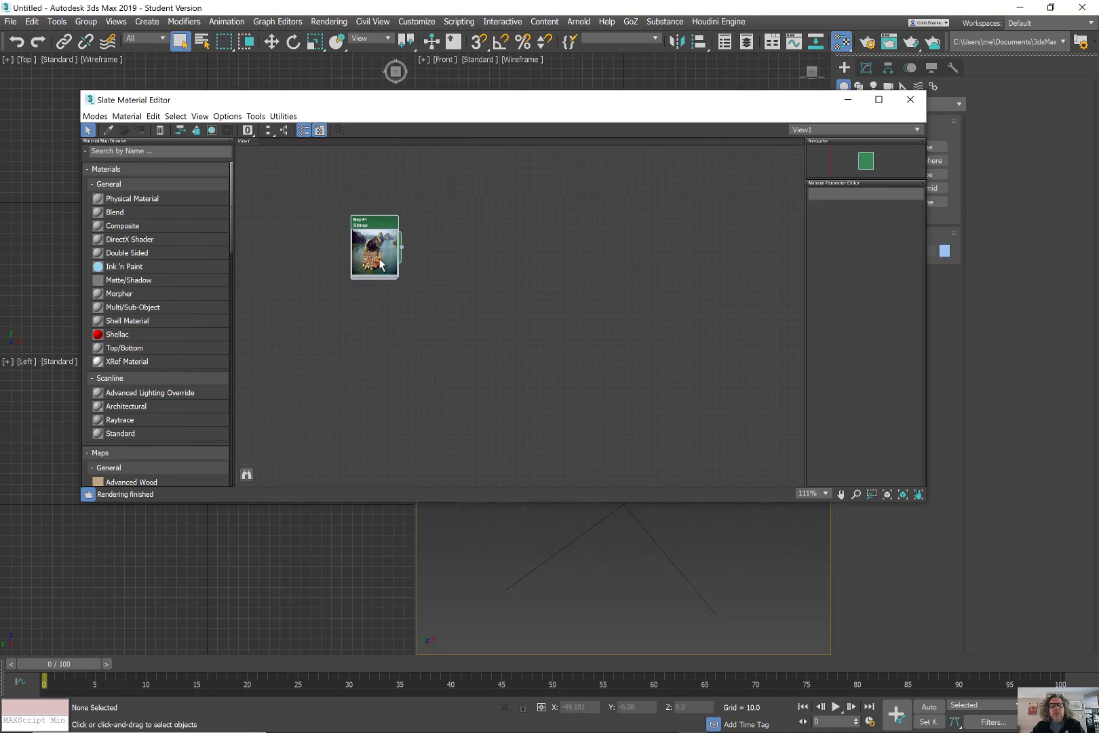
scroll(379, 259, "up", 3)
scroll(380, 265, "up", 2)
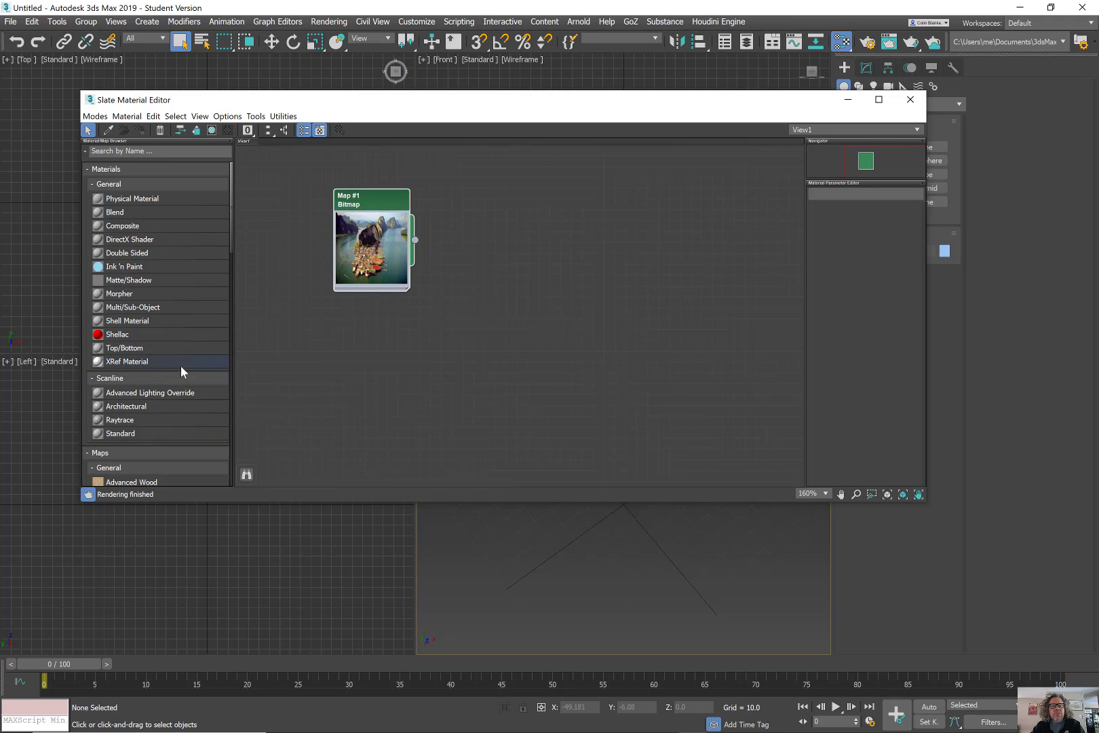
Add Standard Material #25 fed by the bitmap, shown shaded in viewports, and minimize the editor.
left_click_drag(153, 432, 575, 207)
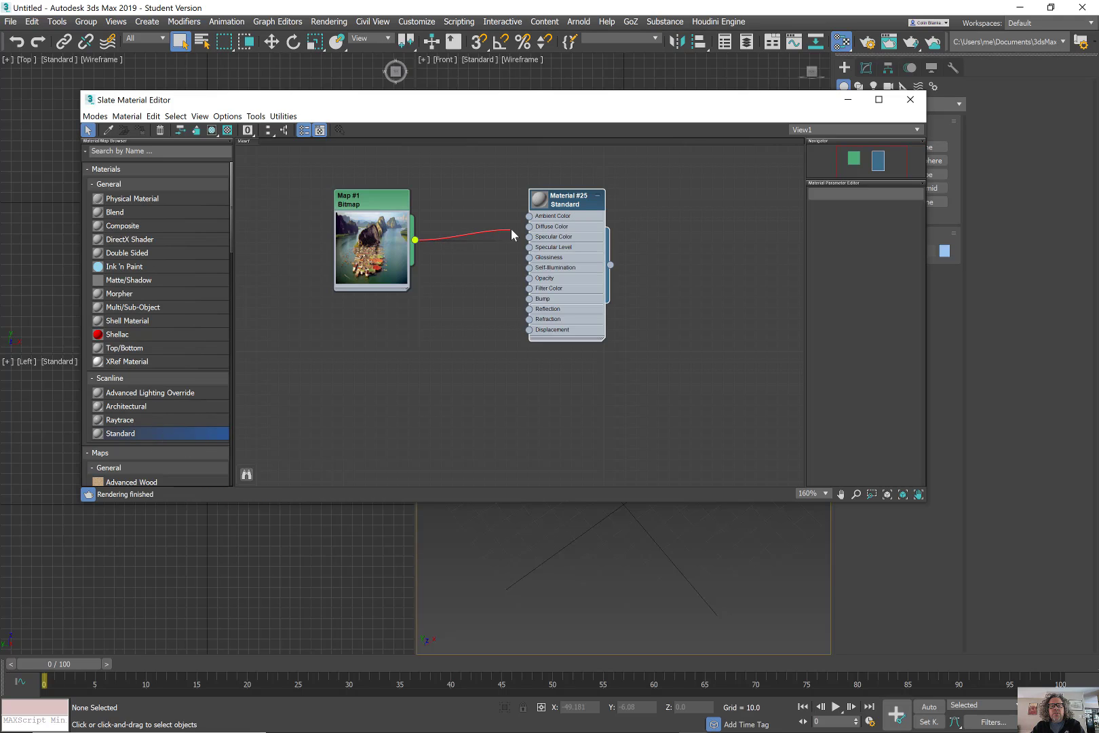
right_click(539, 200)
left_click(625, 179)
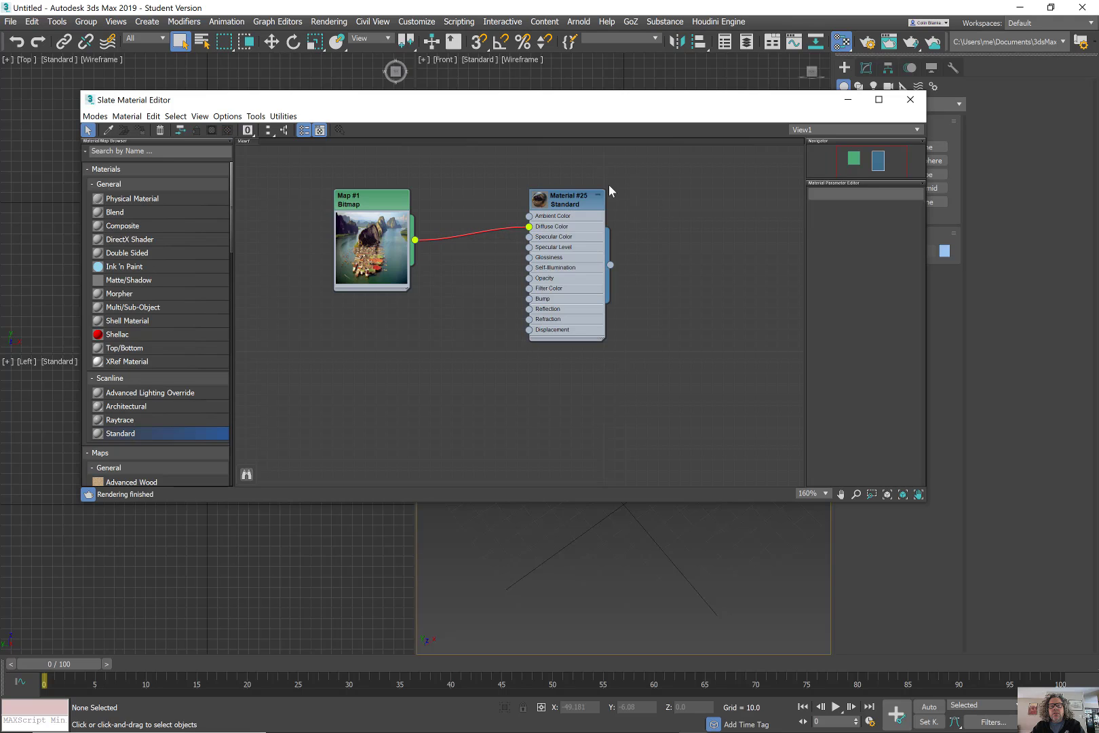
double_click(539, 199)
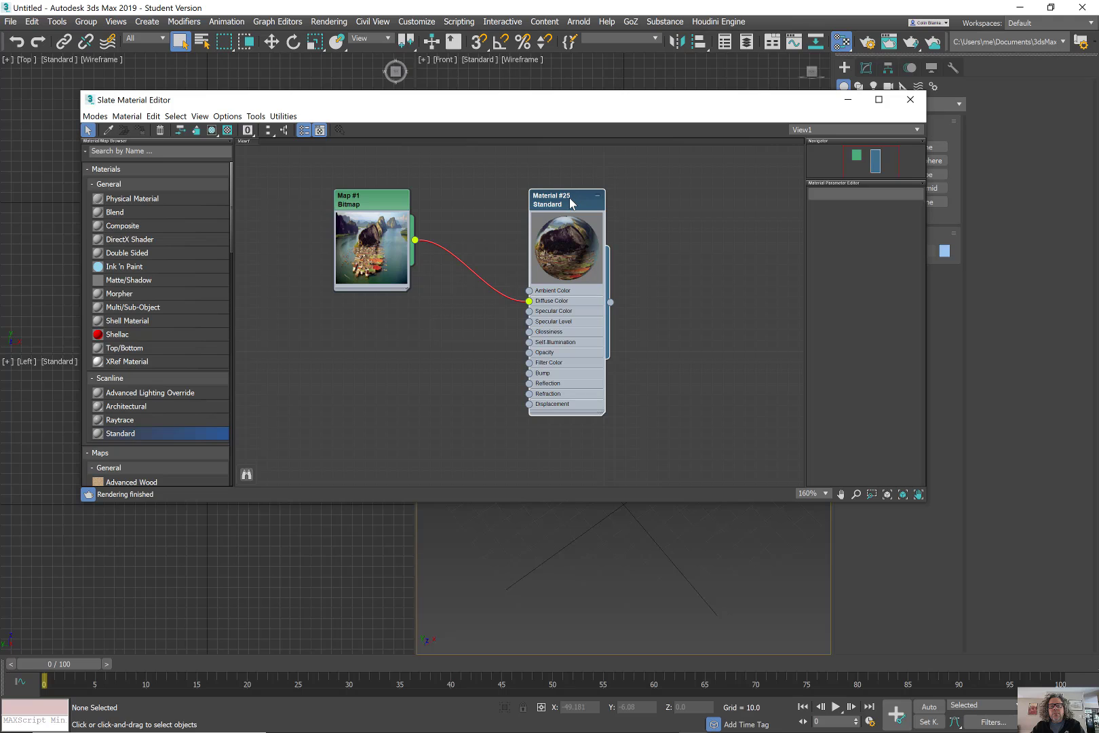
double_click(570, 202)
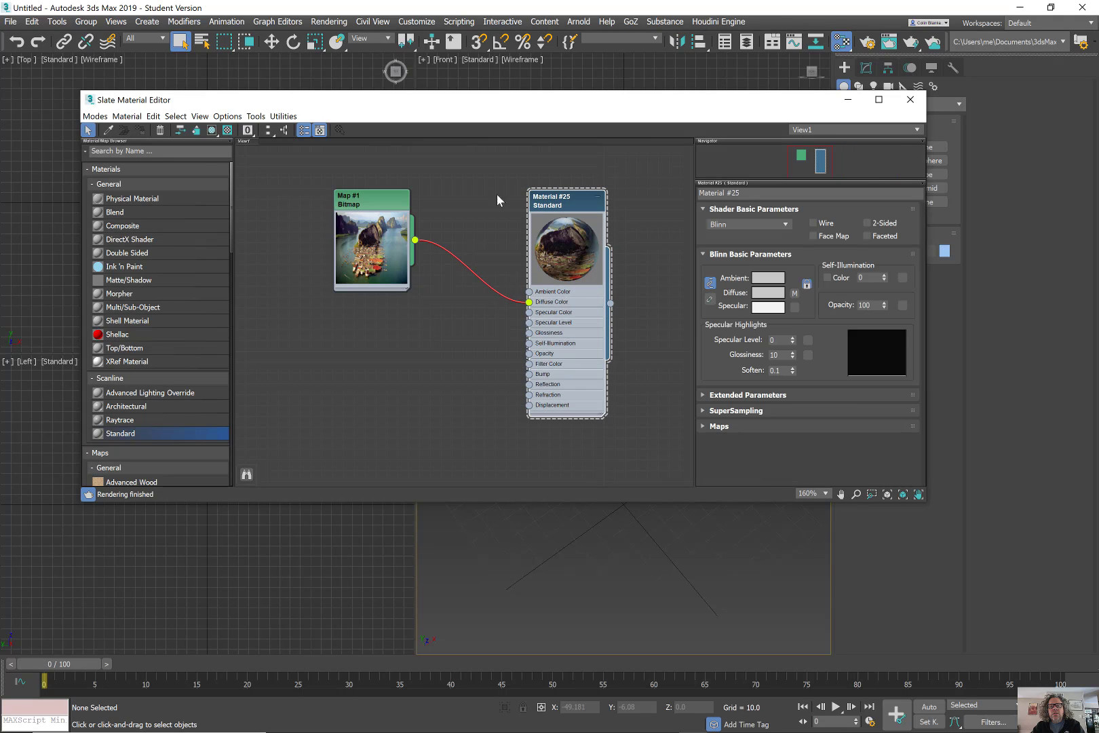
left_click(211, 131)
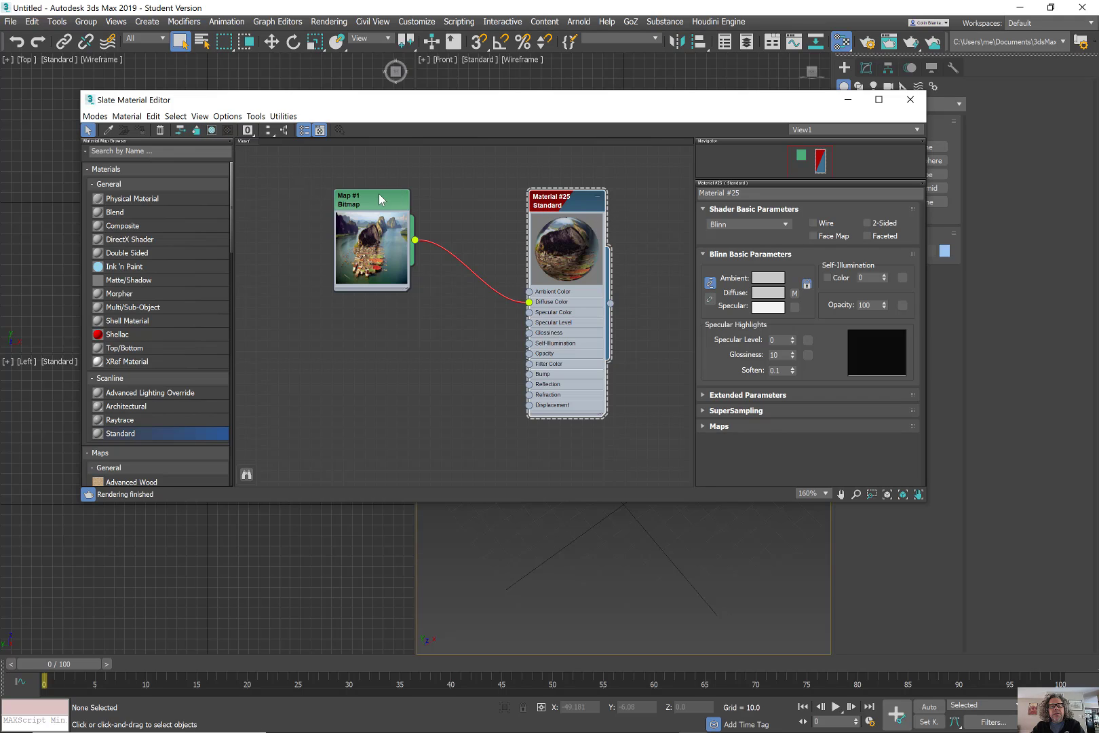
left_click_drag(380, 199, 401, 210)
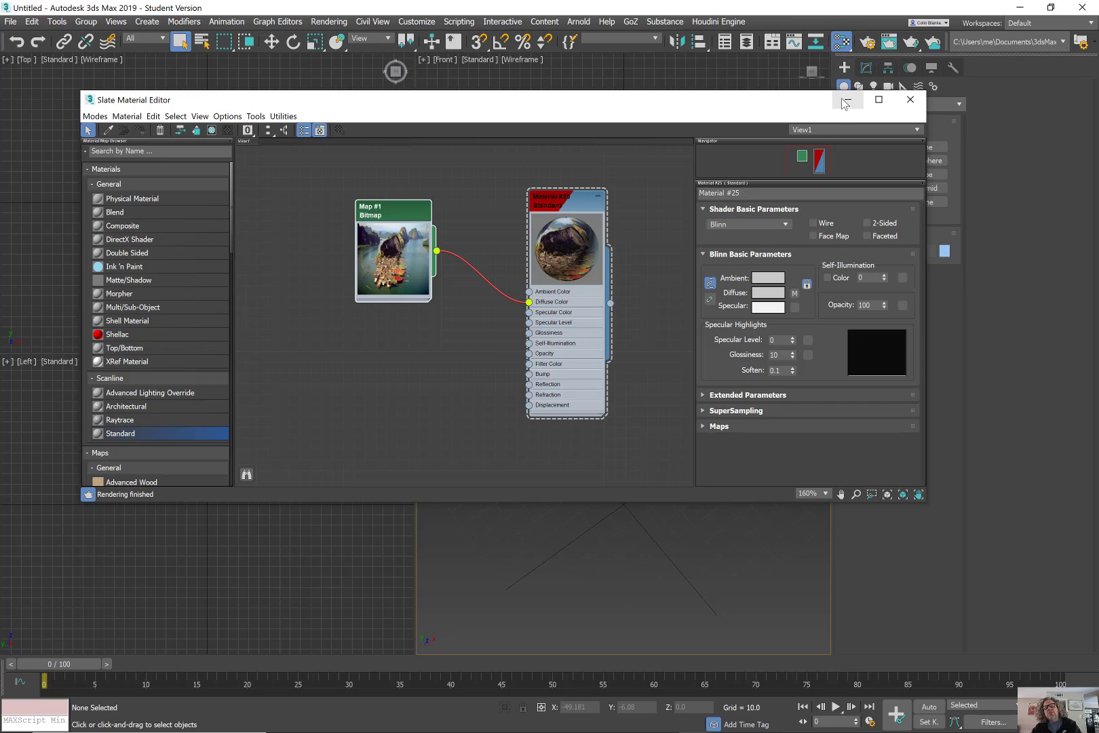
left_click(846, 101)
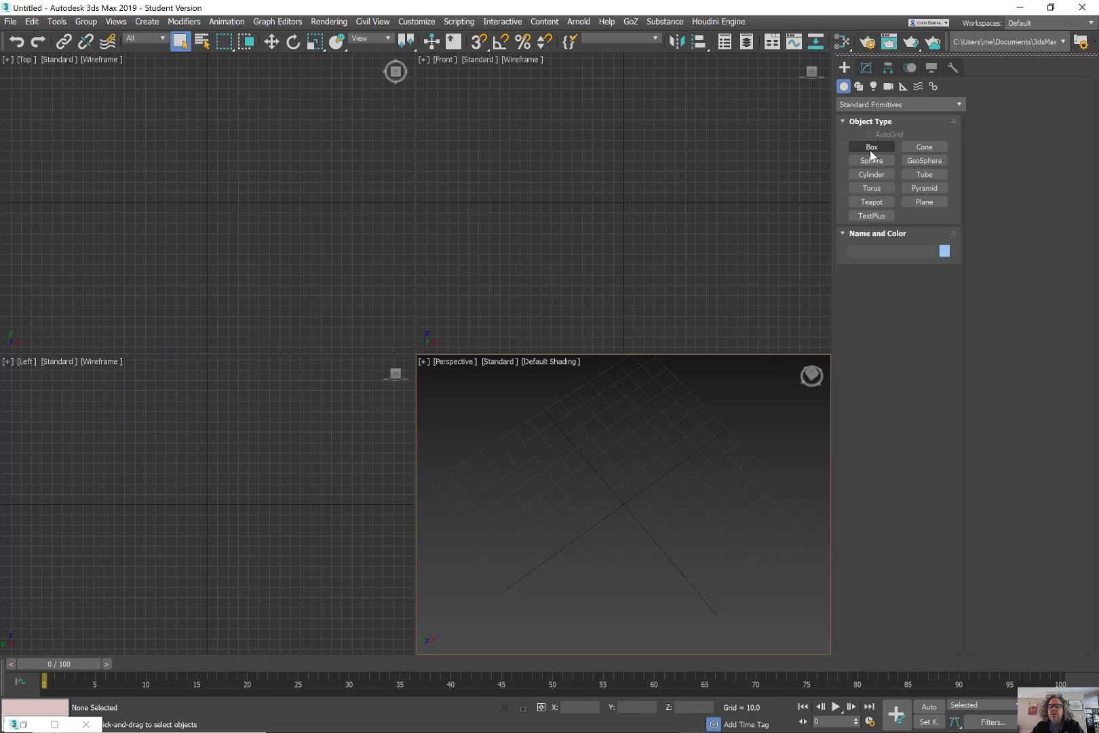
Draw Box001 in the Perspective viewport.
left_click(871, 149)
left_click_drag(565, 442, 741, 454)
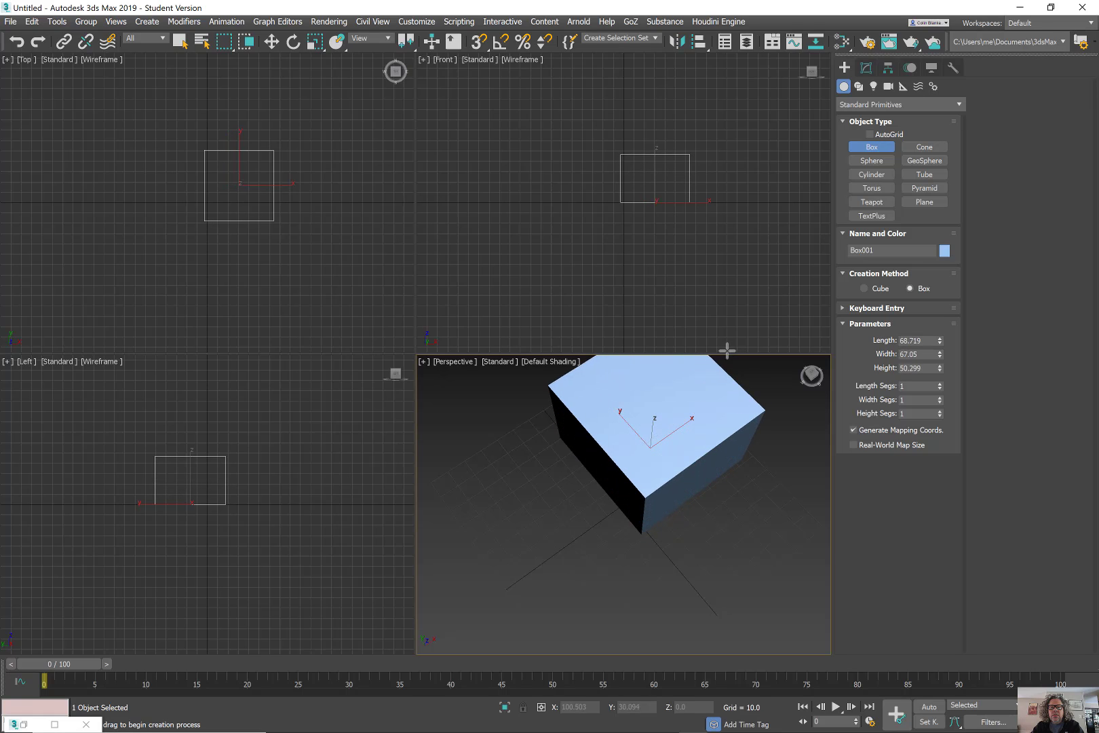
right_click(667, 442)
Turn on Edged Faces with F4 and orbit closer to the box.
scroll(663, 445, "down", 3)
middle_click_drag(612, 481, 635, 522, "alt")
key("F4")
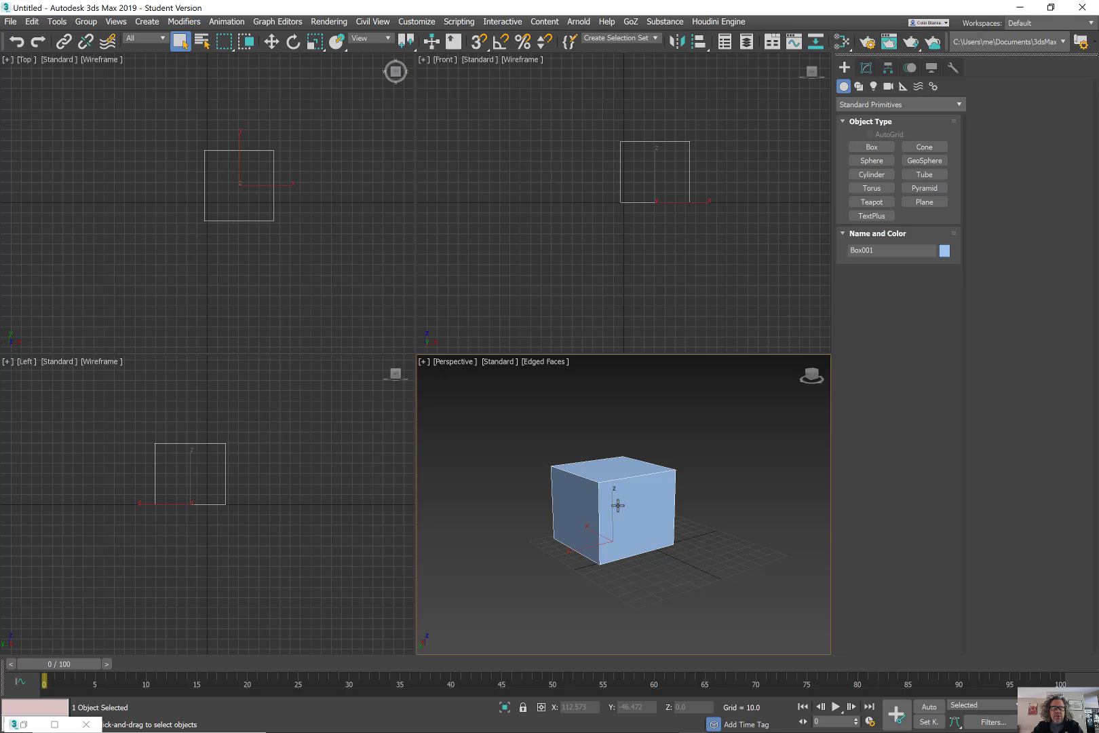
scroll(618, 505, "down", 3)
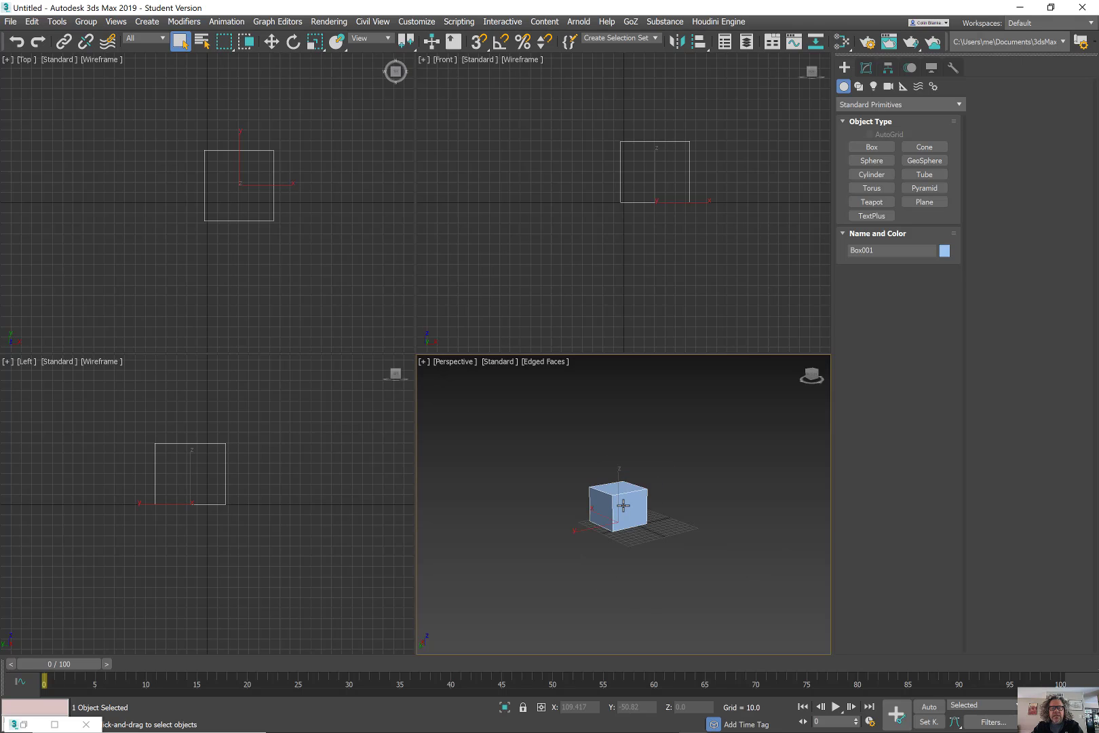
scroll(623, 502, "up", 5)
mouse_move(623, 505)
middle_mouse_down("alt")
mouse_move(677, 522)
mouse_move(645, 510)
middle_mouse_up("alt")
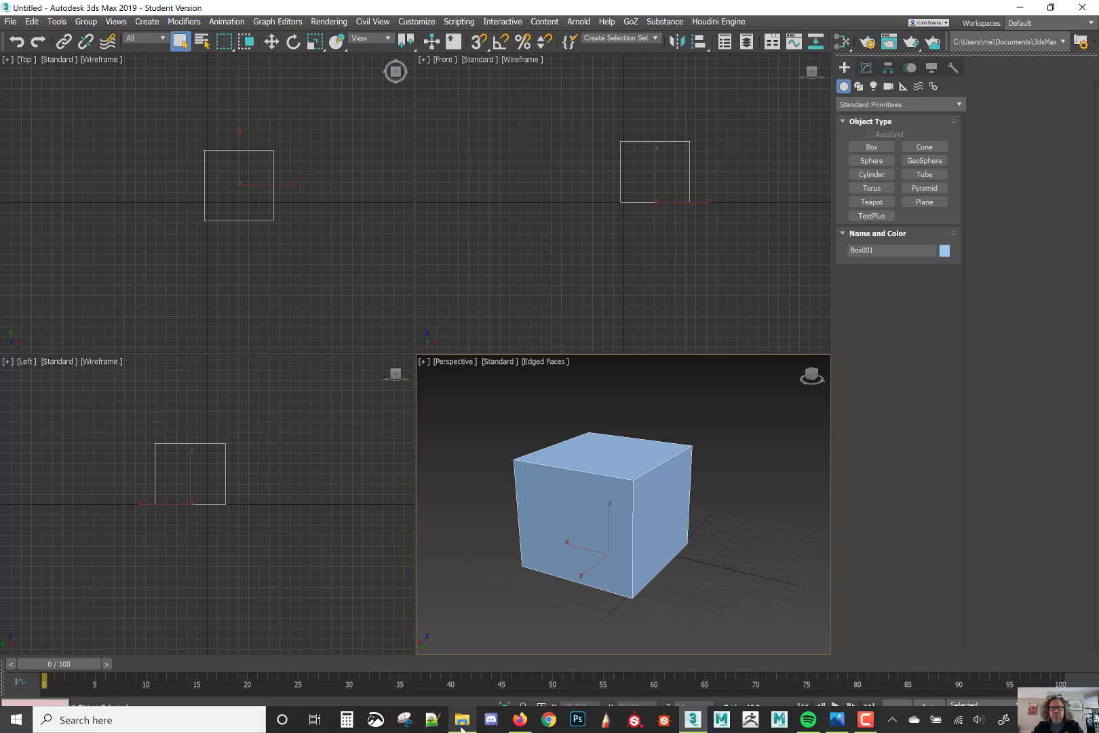
Assign Material #25 to the selected box from the Slate Material Editor, then minimize it.
left_click(842, 43)
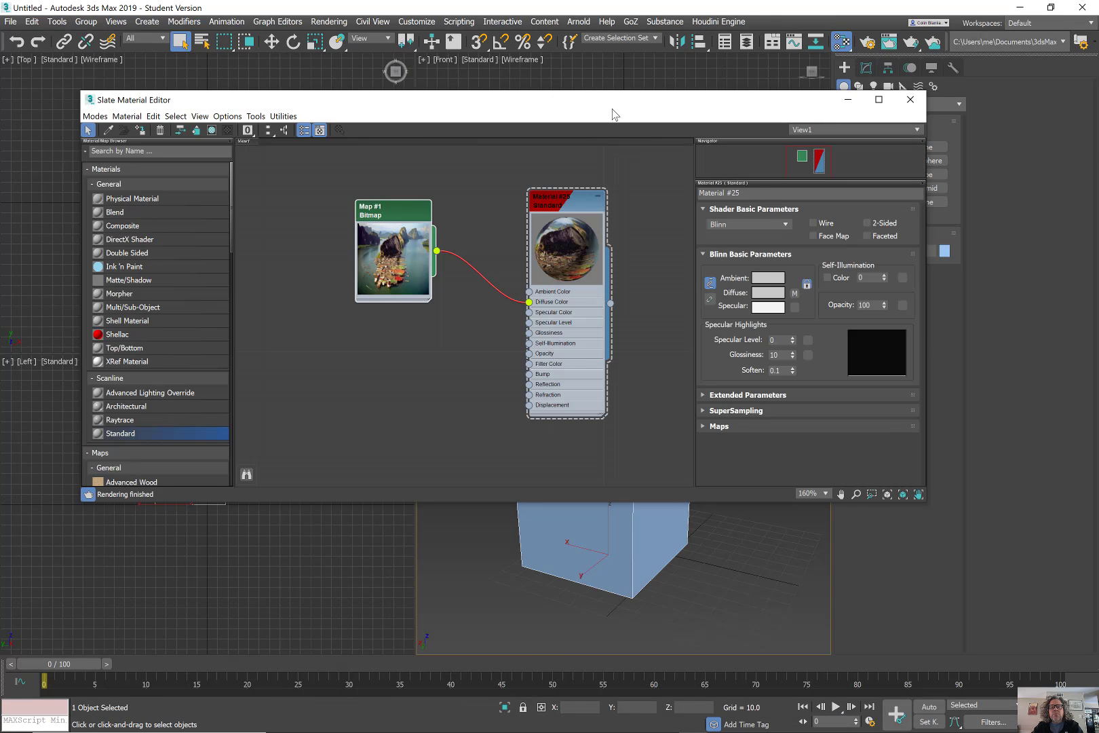
left_click_drag(611, 113, 384, 67)
left_click_drag(106, 71, 374, 82)
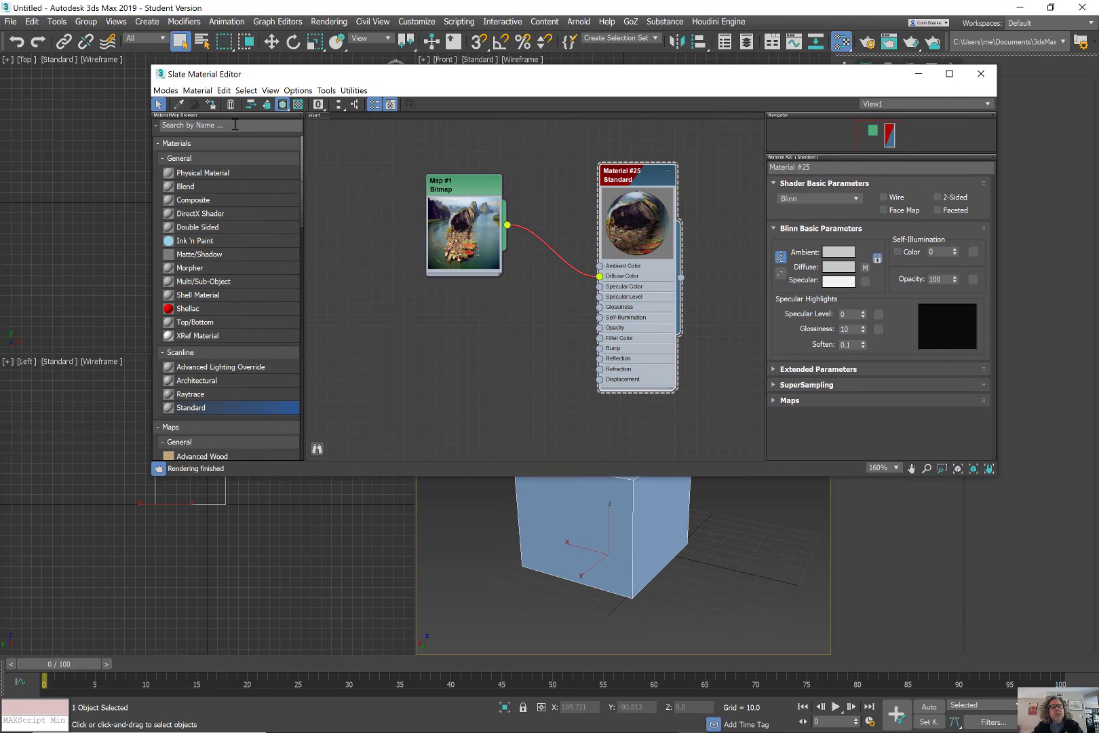
left_click(210, 104)
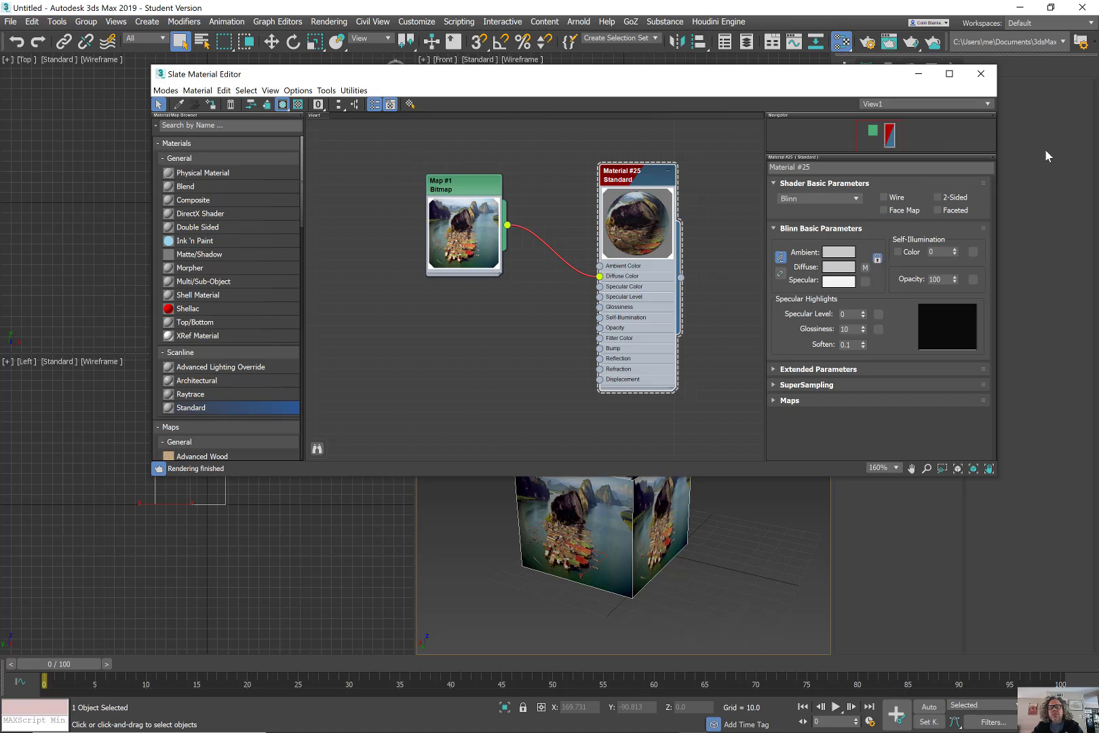
double_click(456, 226)
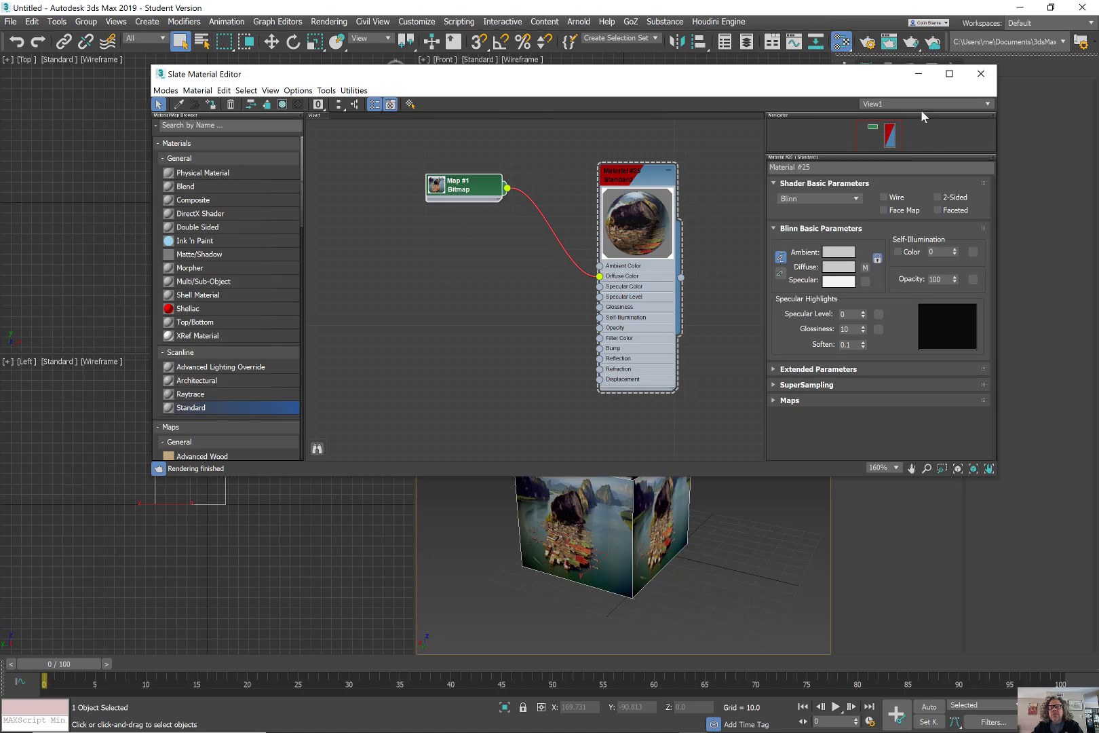
left_click(923, 72)
Maximize the Perspective viewport with Alt+W and orbit around the textured cube.
middle_click_drag(675, 449, 502, 469, "alt")
key("alt+w")
middle_click_drag(300, 389, 429, 339, "alt")
key("r")
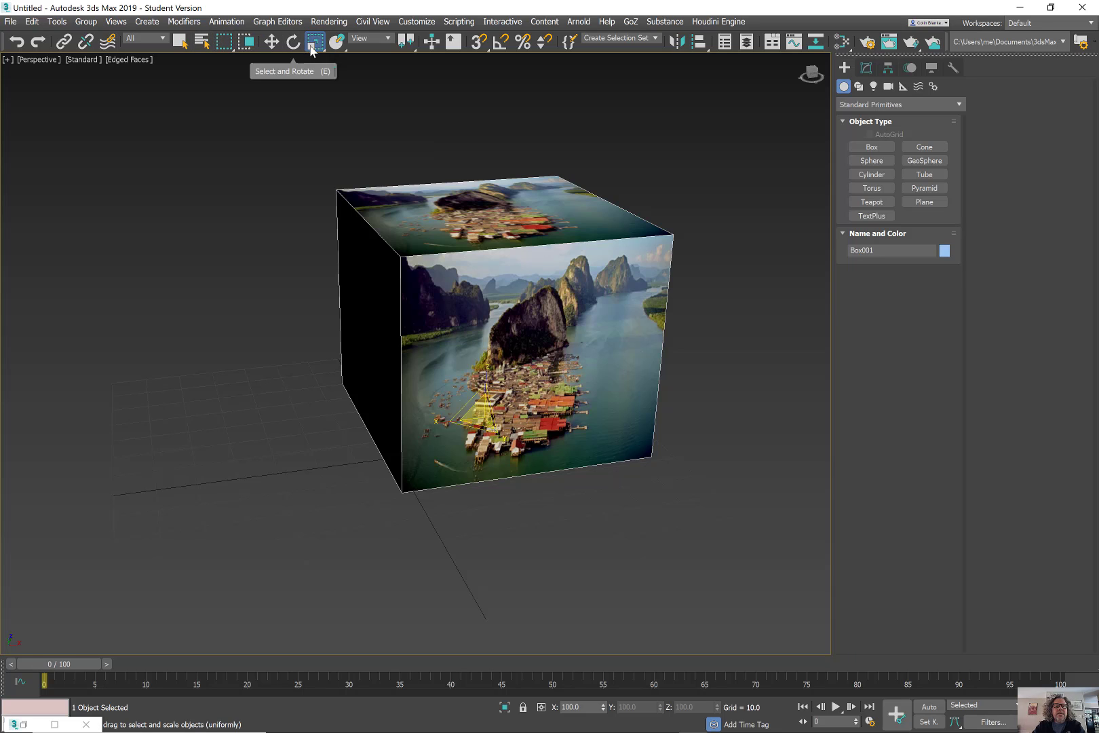
Try squashing the box flat and narrowing it along X, cancelling the scaling attempts.
left_click_drag(315, 42, 314, 103)
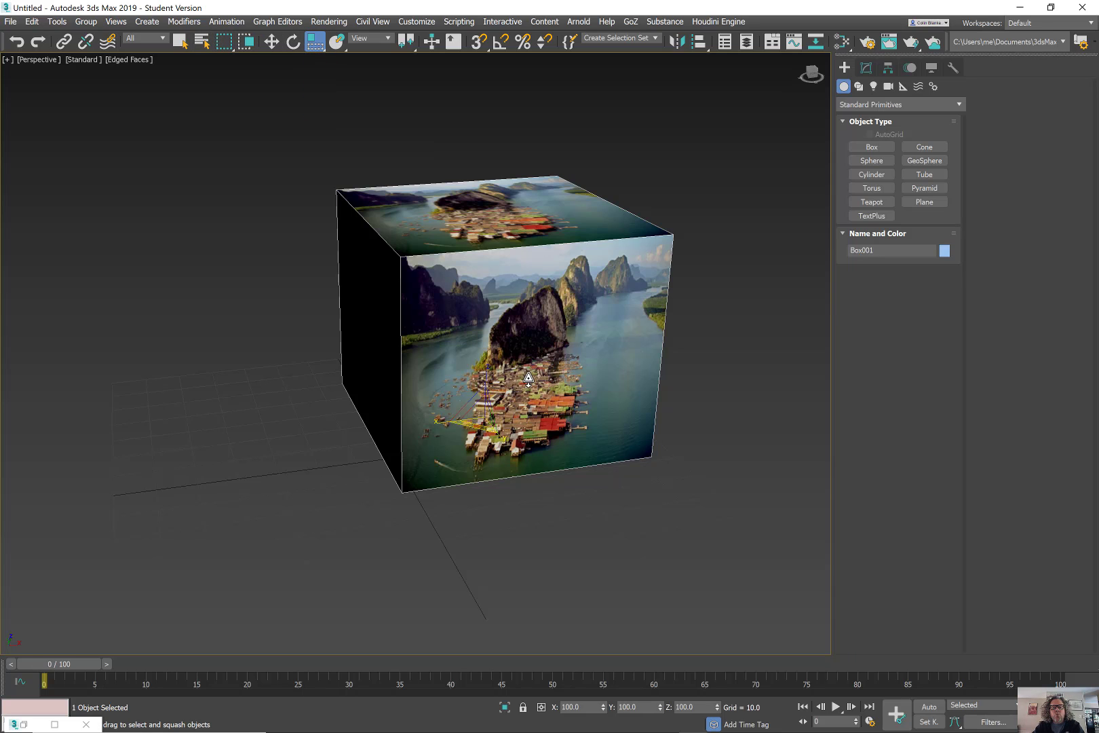
left_click_drag(483, 378, 496, 385)
right_click(490, 382)
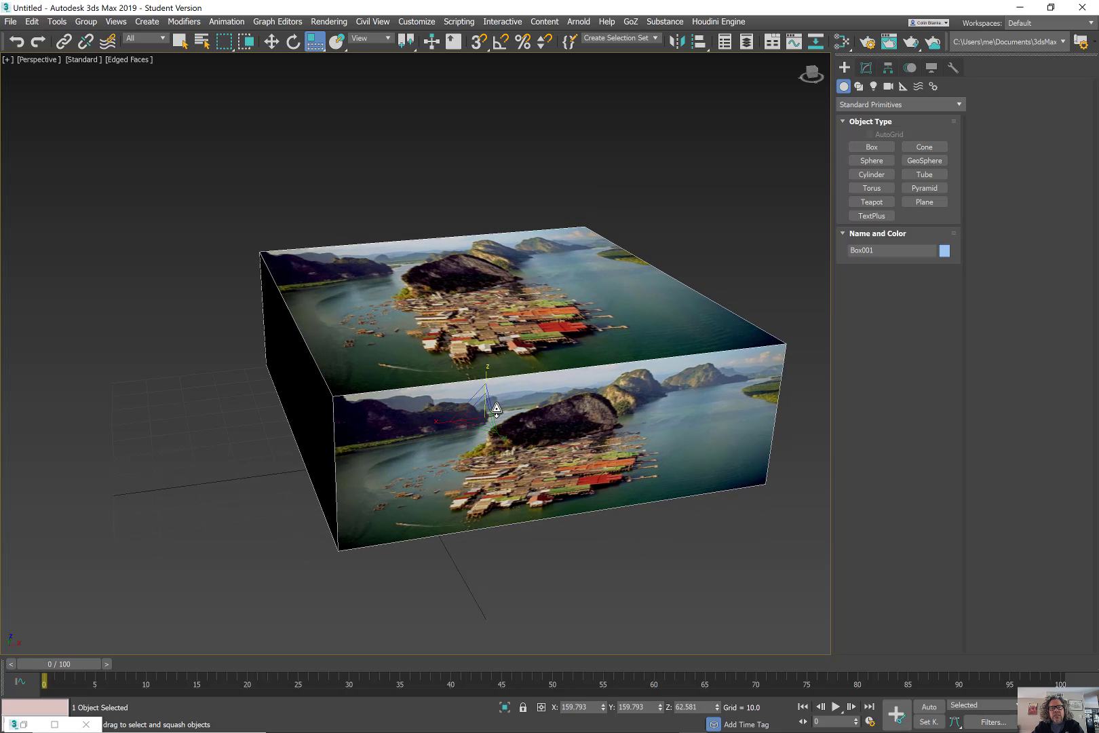
scroll(496, 410, "down", 4)
mouse_move(505, 400)
middle_mouse_down("alt")
mouse_move(535, 363)
mouse_move(574, 413)
mouse_move(484, 363)
mouse_move(492, 408)
middle_mouse_up("alt")
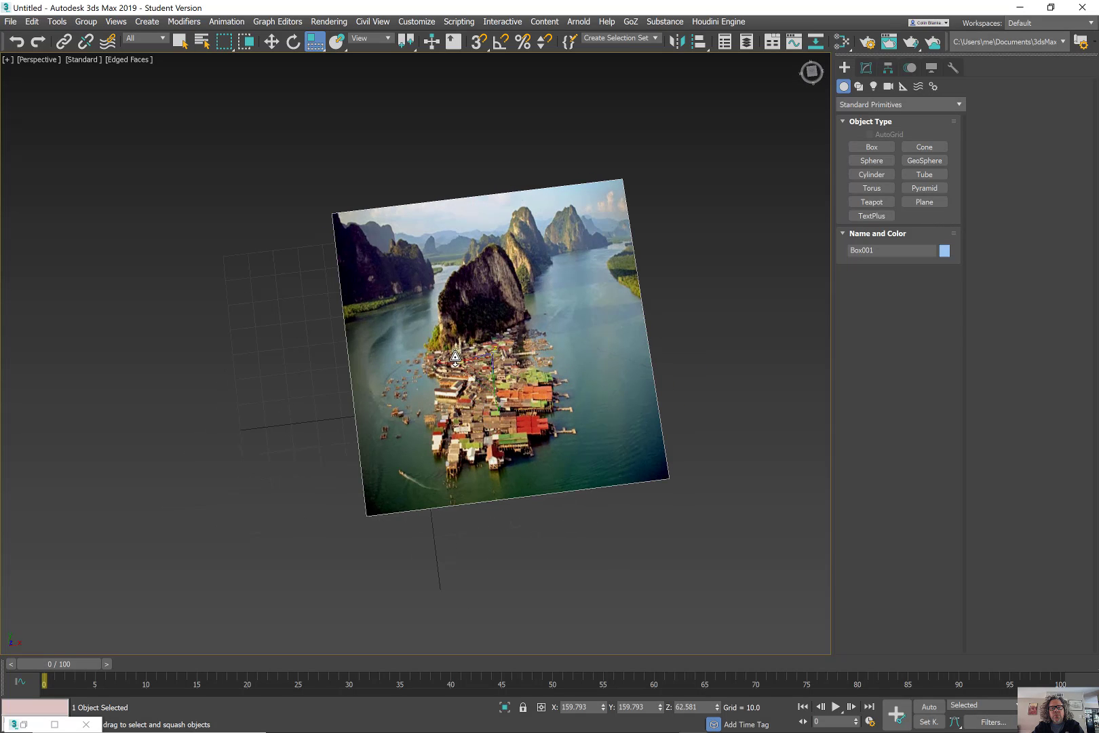
left_click_drag(316, 43, 321, 65)
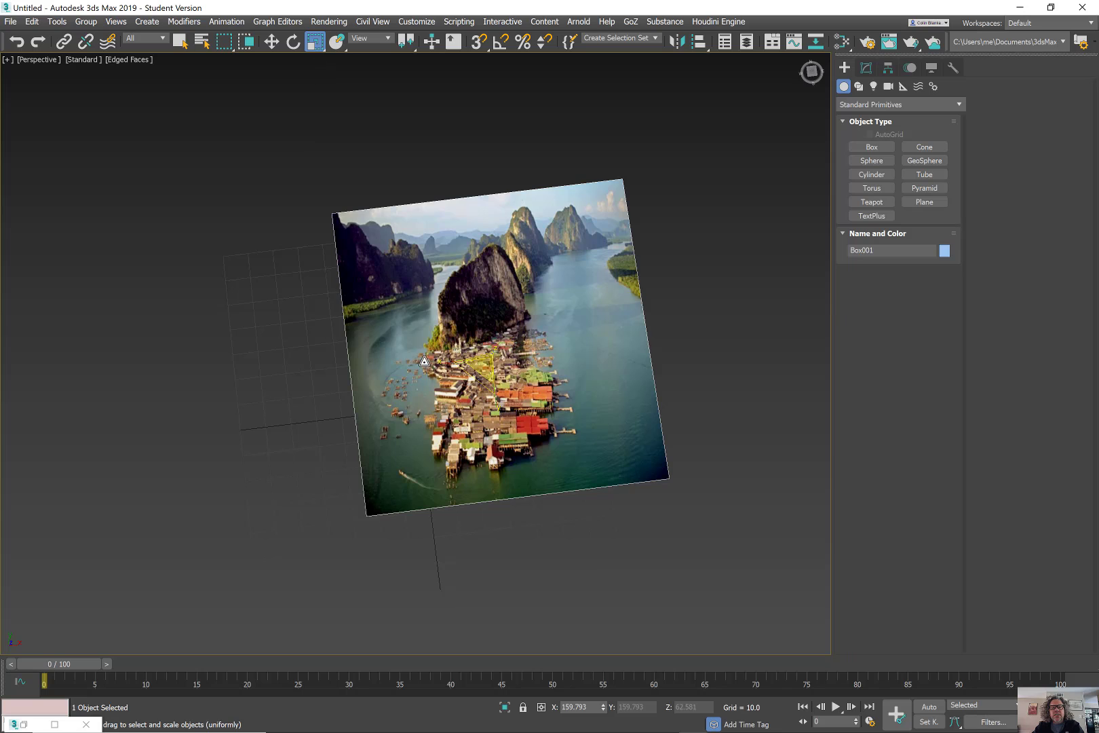
mouse_move(425, 361)
middle_mouse_down("alt")
mouse_move(445, 334)
mouse_move(414, 373)
middle_mouse_up("alt")
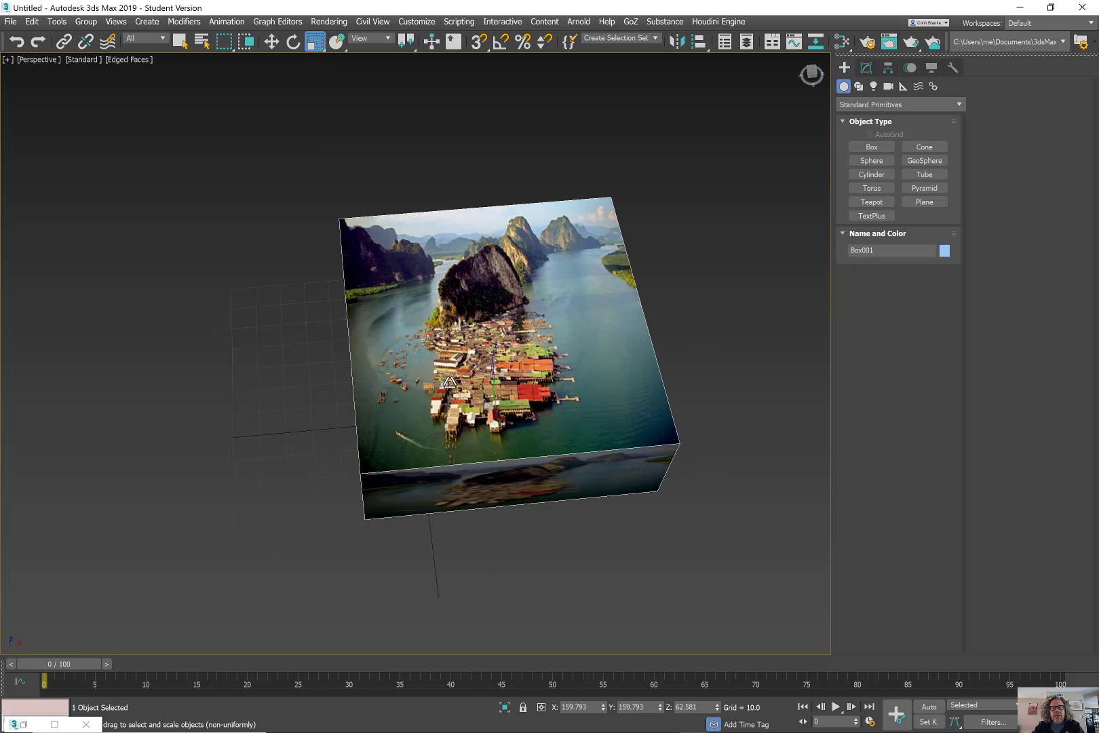
left_click_drag(449, 381, 427, 360)
right_click(427, 360)
Stretch the box much taller along its height and view it from below.
middle_click_drag(476, 398, 527, 364, "alt")
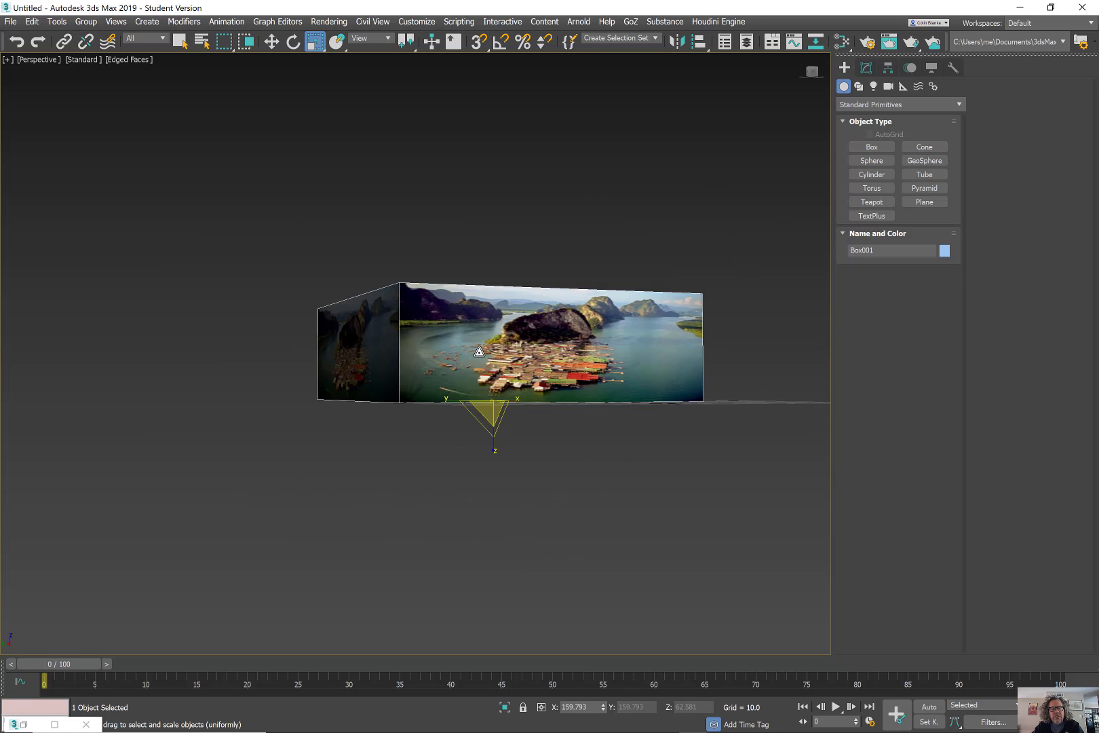
key("w")
key("r")
left_click_drag(490, 450, 549, 372)
middle_click_drag(549, 373, 501, 337, "alt")
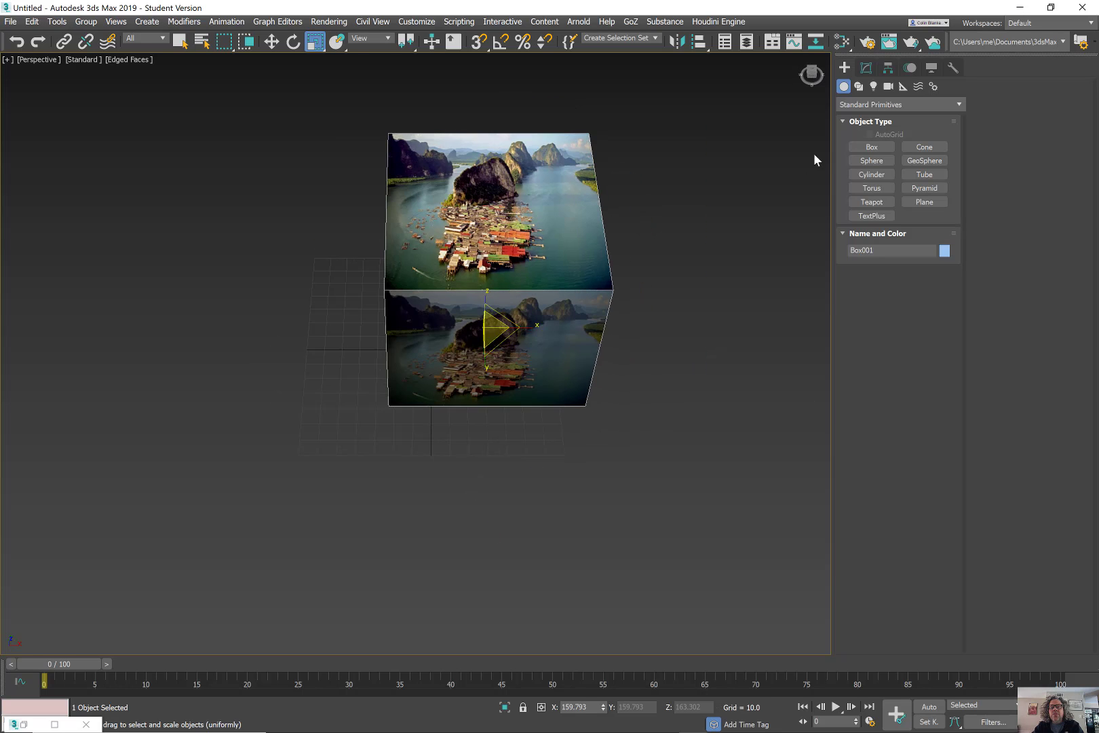
Add a UVW Map modifier to Box001 from the Modify panel's Modifier List.
left_click(866, 67)
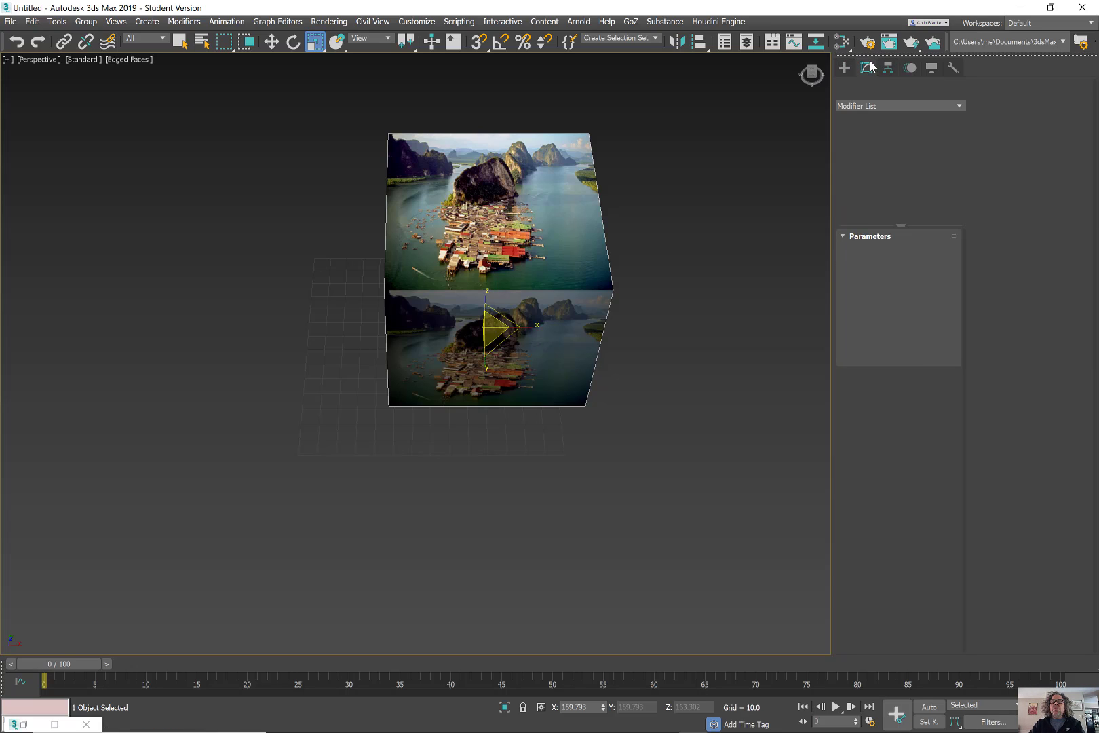
left_click(895, 107)
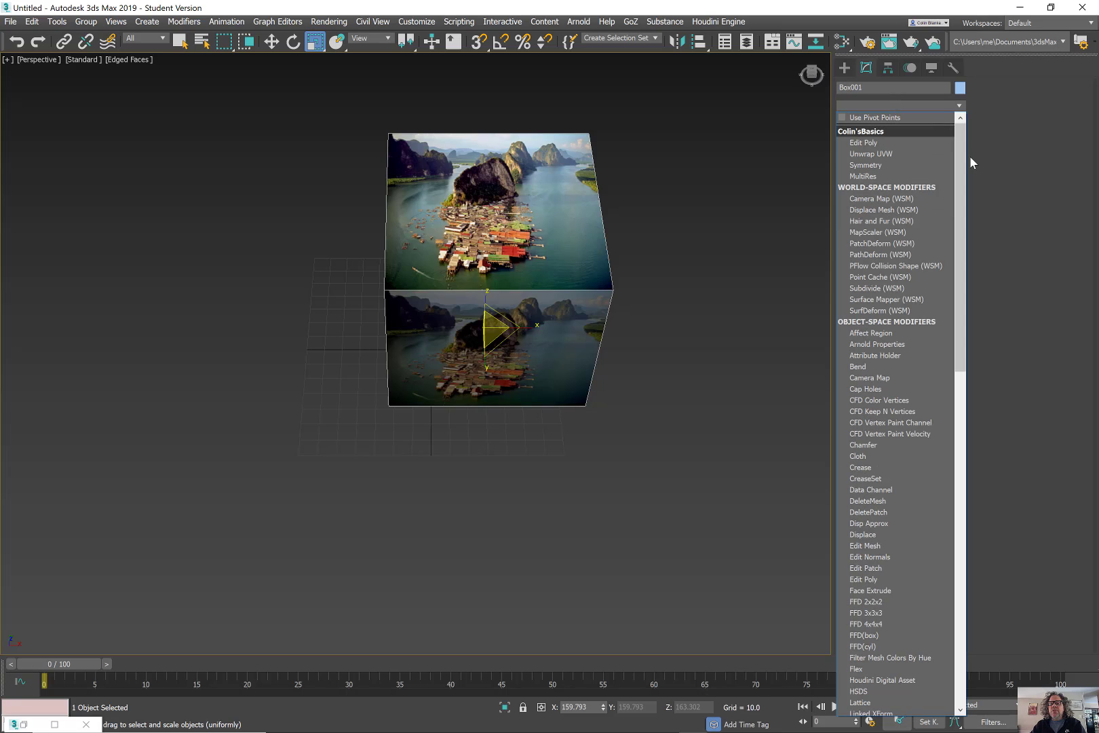
left_click_drag(955, 160, 933, 494)
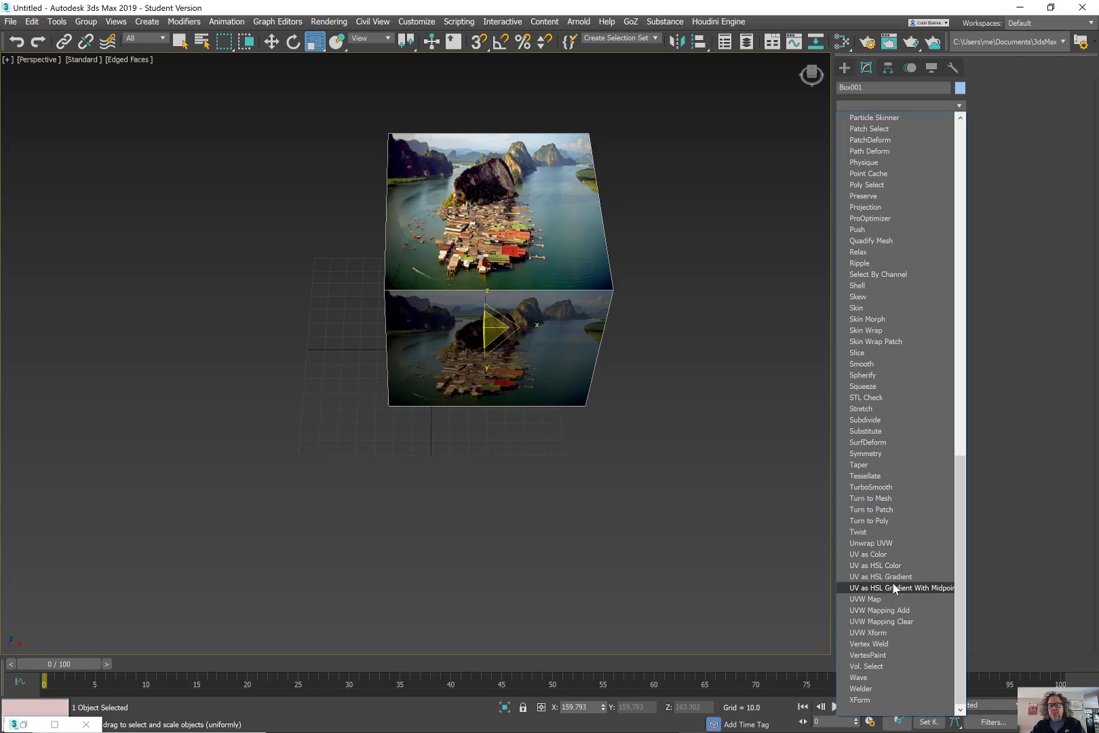
left_click(887, 601)
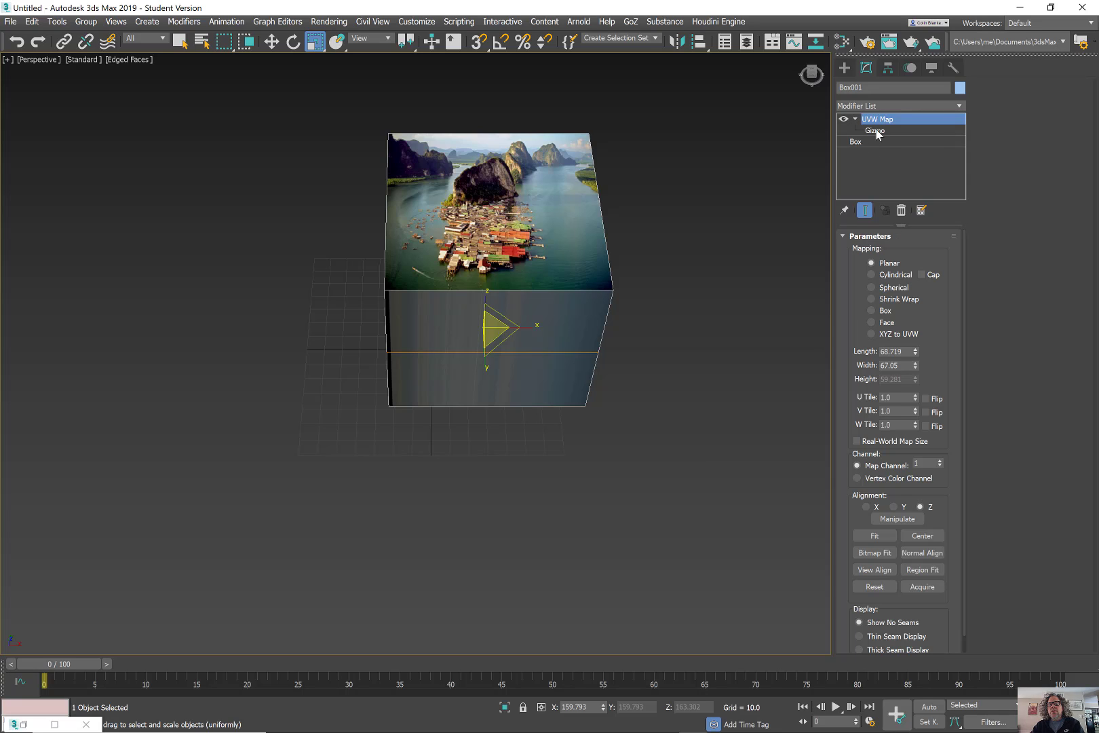
left_click(876, 130)
Move the planar UVW Map gizmo high above the box along Z and recentre the view.
middle_click_drag(581, 275, 614, 258, "alt")
key("w")
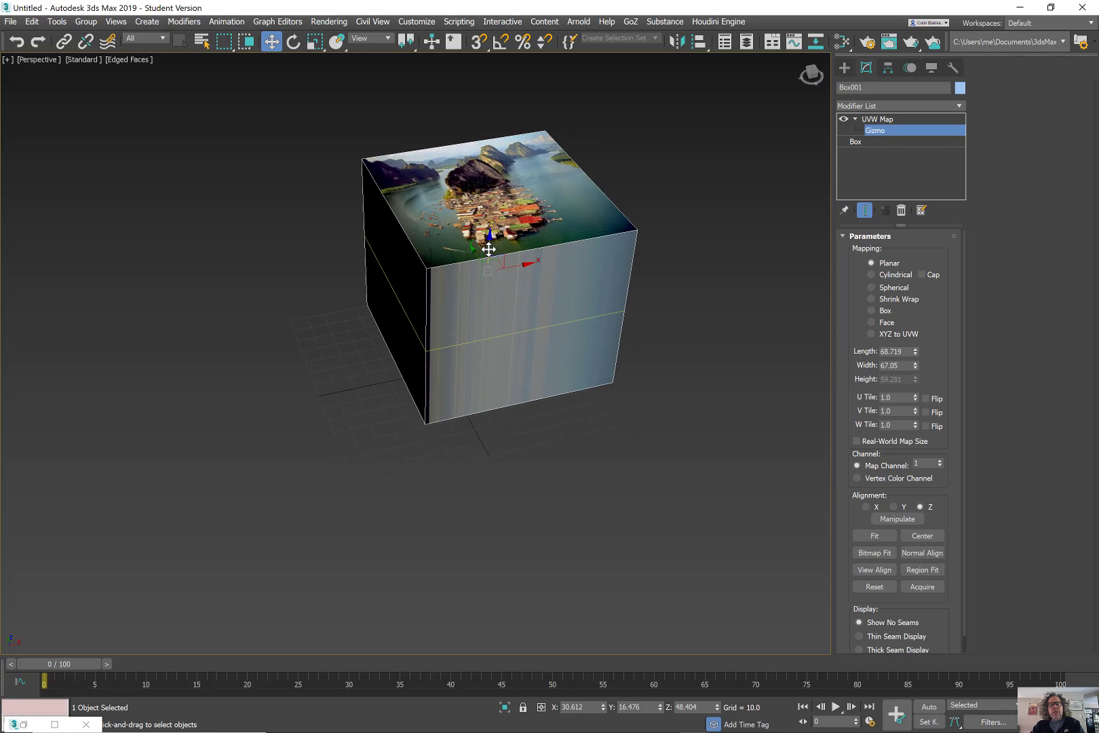
middle_click_drag(487, 245, 479, 255, "alt")
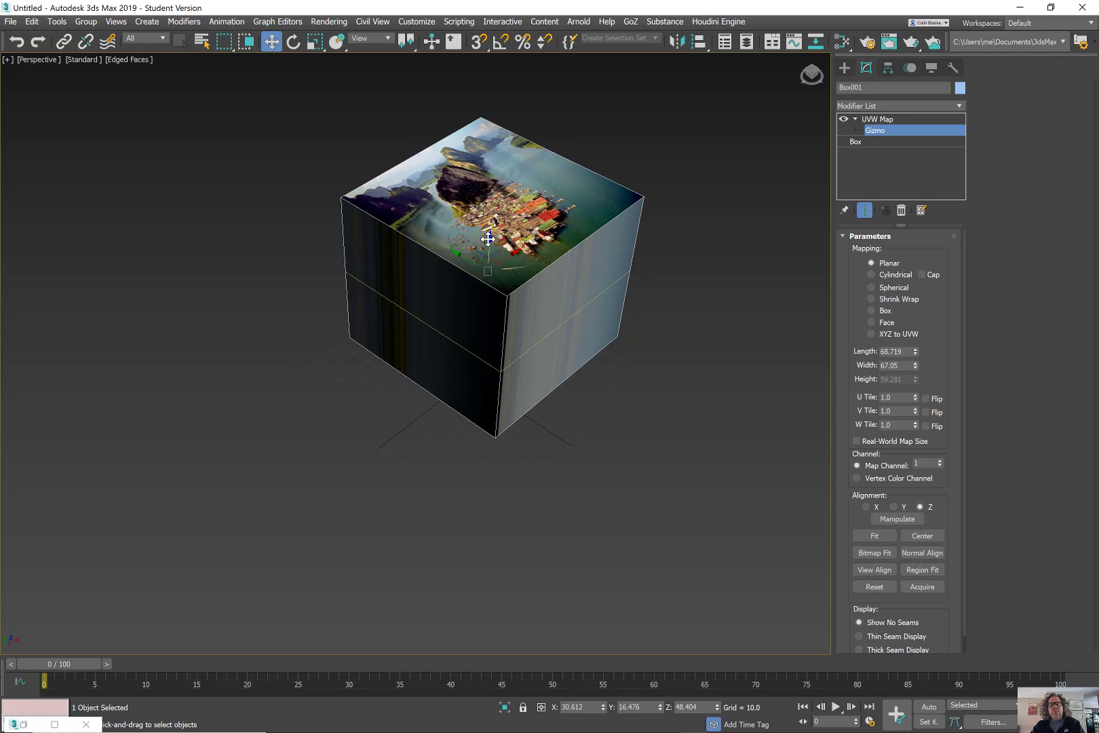
left_click_drag(487, 239, 550, 123)
middle_click_drag(550, 123, 445, 383)
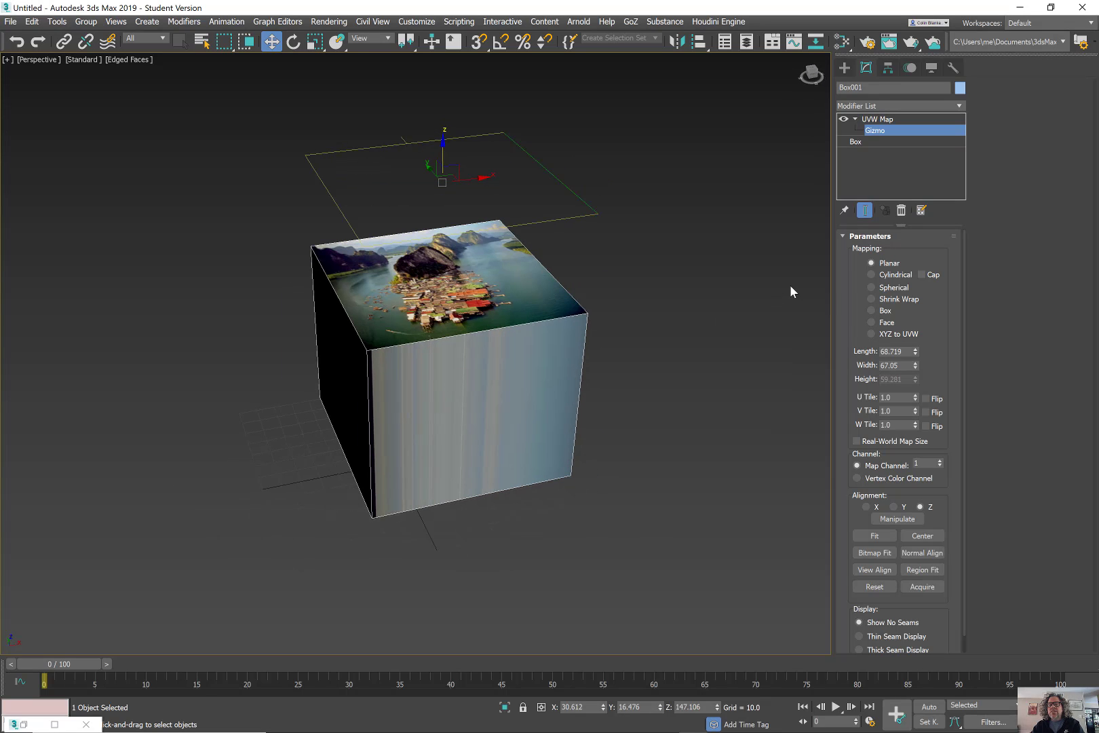
Switch the UVW Map to Box mapping and lower the gizmo slightly.
left_click(884, 311)
middle_click_drag(574, 341, 455, 156, "alt")
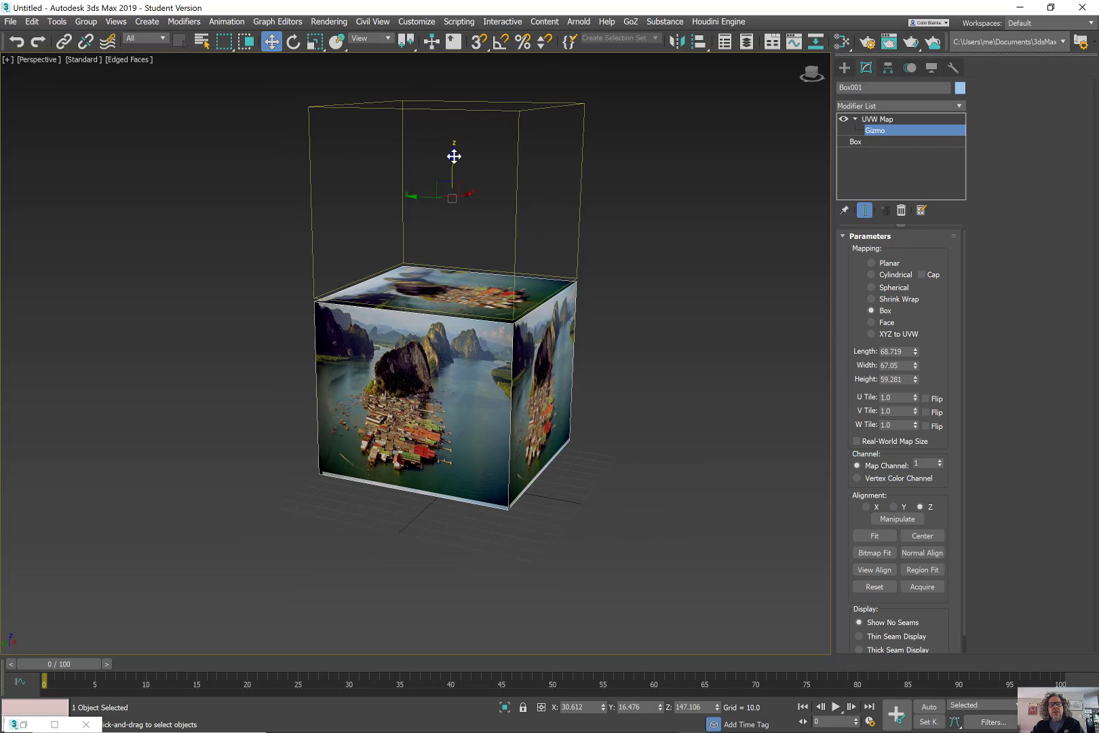
left_click_drag(455, 162, 464, 165)
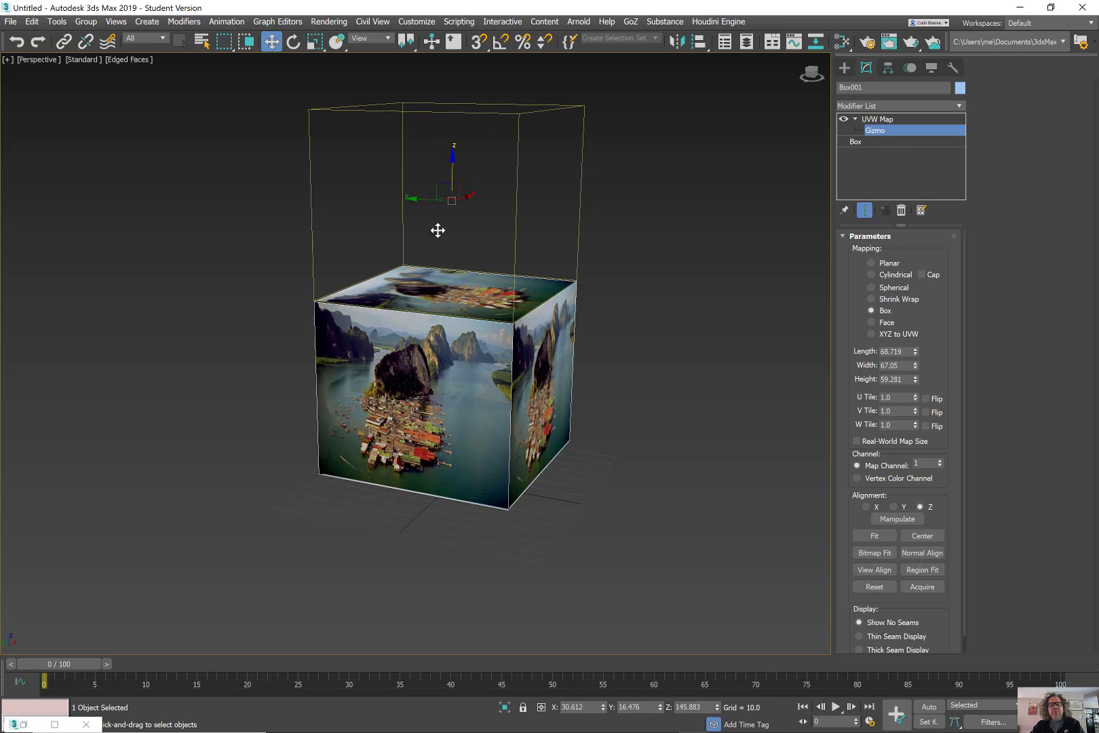
Nudge the Box projection gizmo down again and slide it sideways along X.
middle_click_drag(431, 333, 508, 332, "alt")
middle_click_drag(456, 404, 486, 235, "alt")
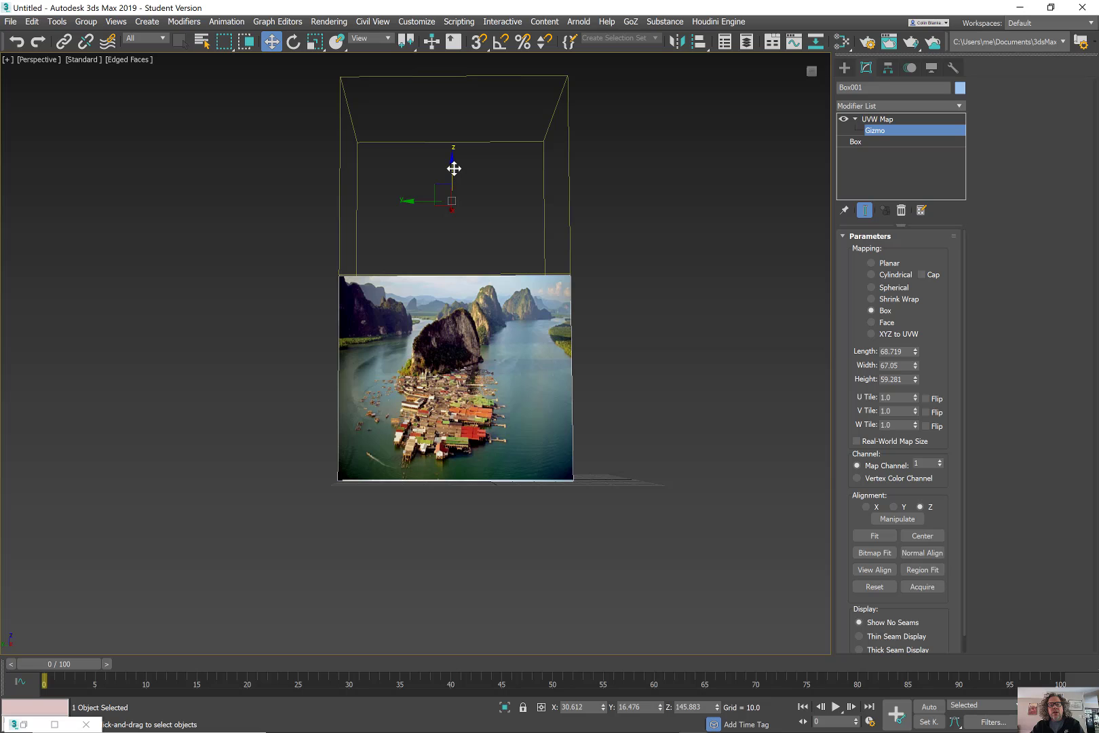
left_click_drag(454, 169, 461, 170)
middle_click_drag(439, 278, 458, 305, "alt")
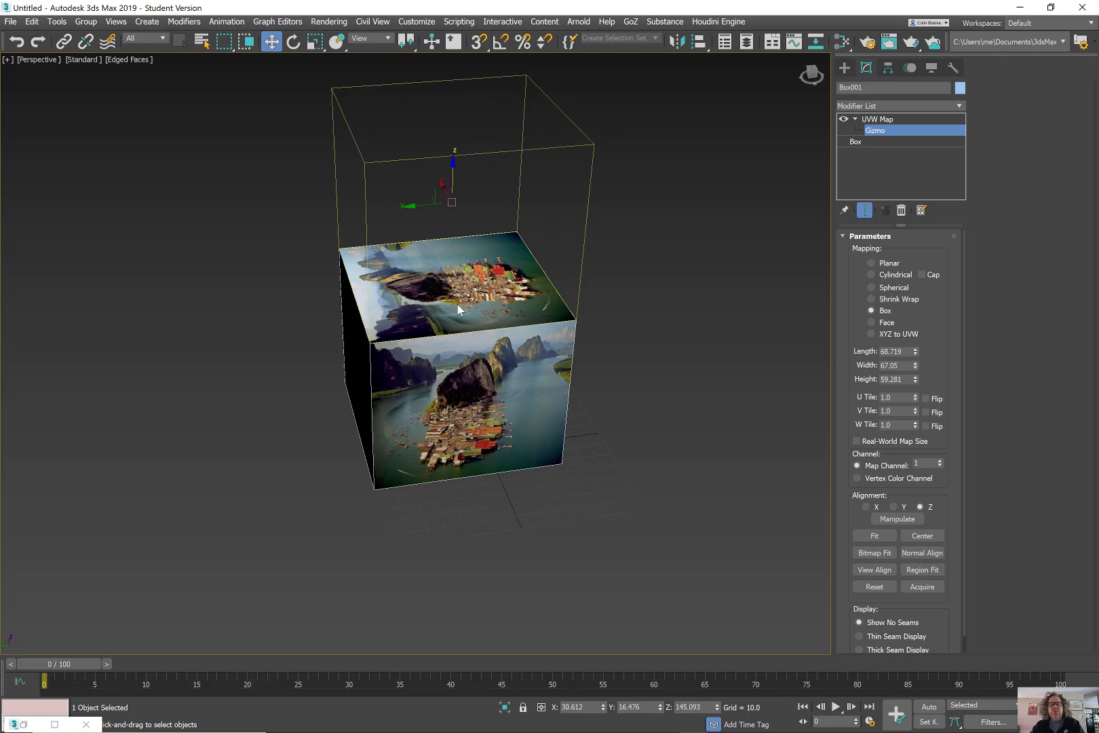
middle_click_drag(471, 352, 450, 201, "alt")
left_click_drag(476, 201, 386, 202)
Rotate the projection gizmo, try X, Y and Z alignment, then undo the rotation.
key("e")
middle_click_drag(385, 201, 371, 213, "alt")
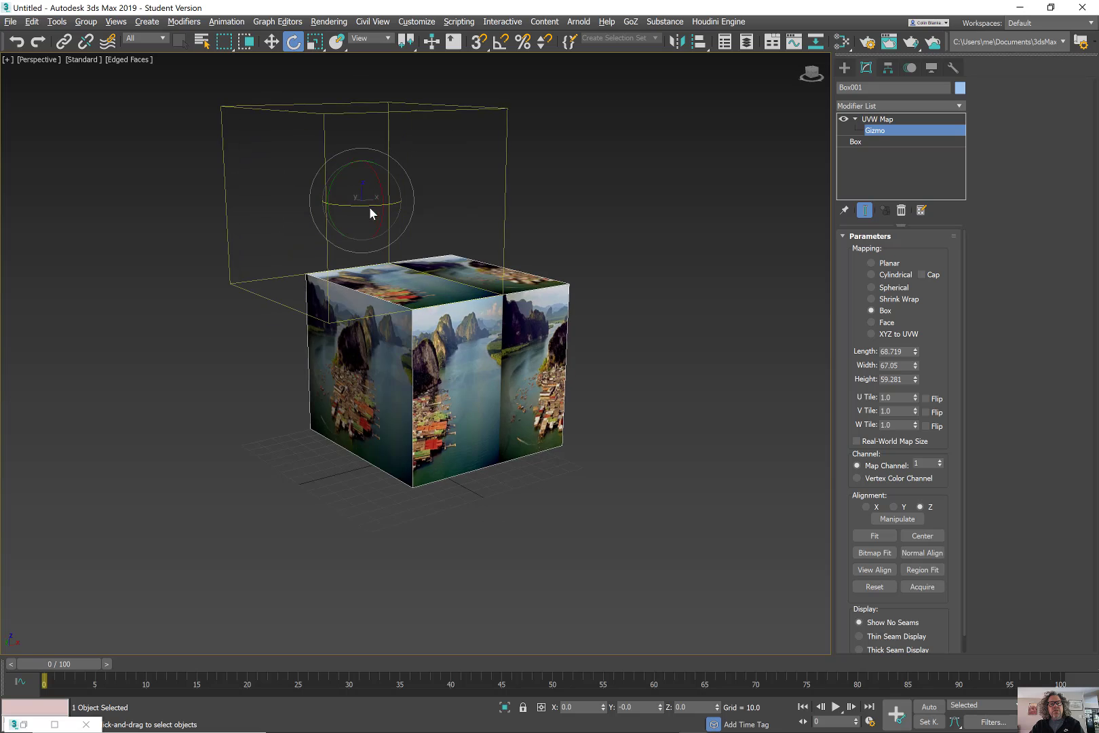
left_click_drag(339, 183, 398, 223)
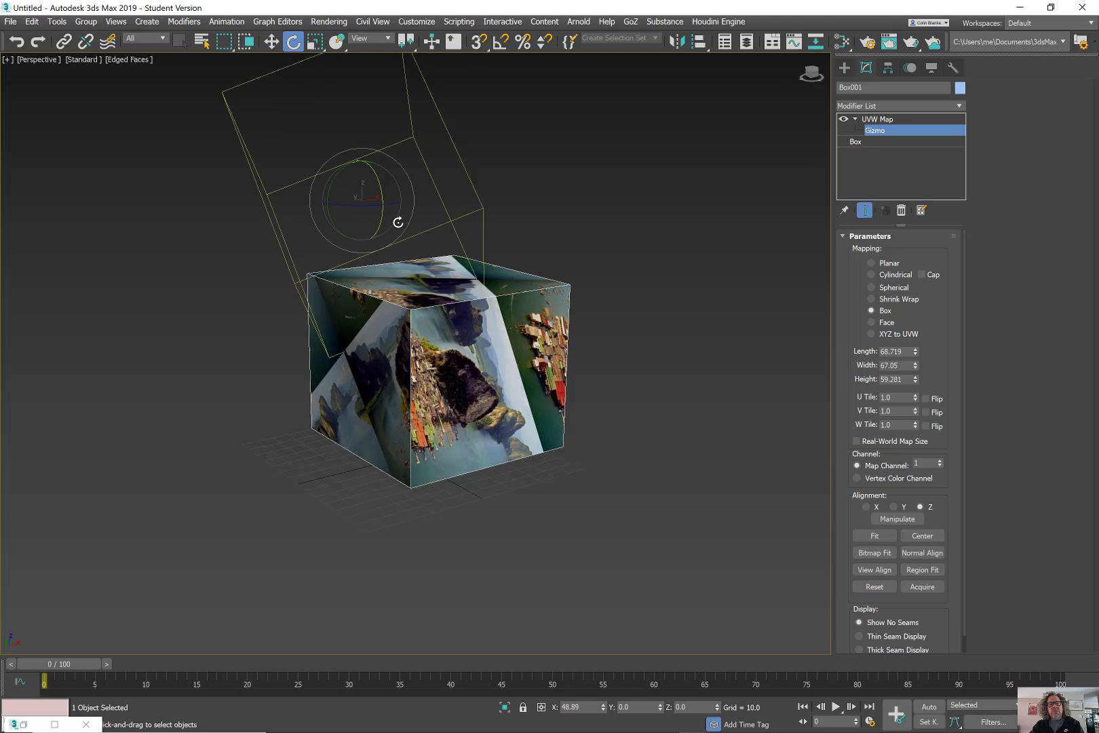
mouse_move(406, 225)
middle_mouse_down("alt")
mouse_move(338, 232)
mouse_move(378, 202)
mouse_move(412, 233)
middle_mouse_up("alt")
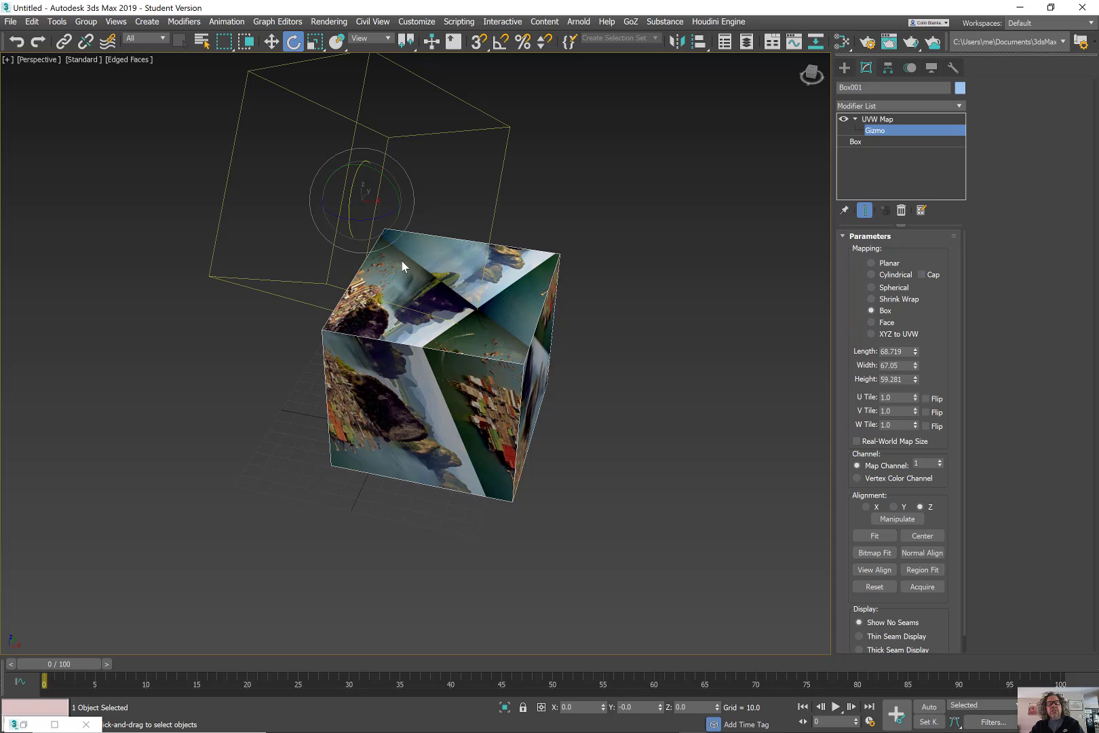
middle_click_drag(402, 260, 707, 497, "alt")
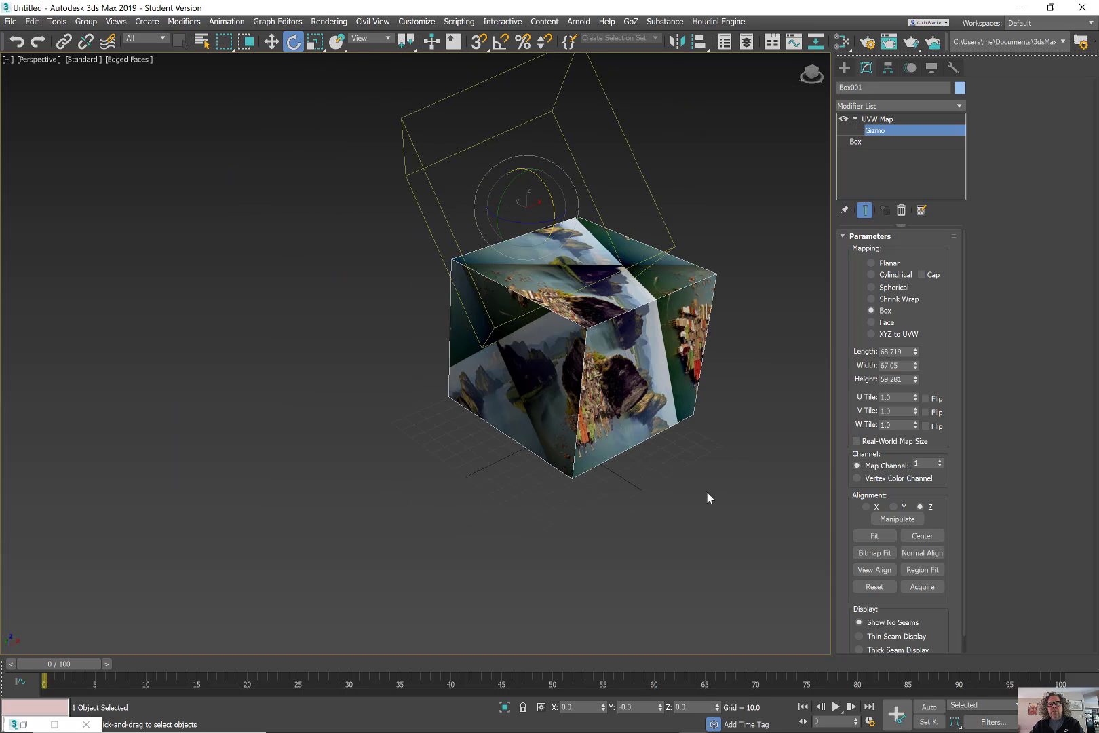
left_click(867, 506)
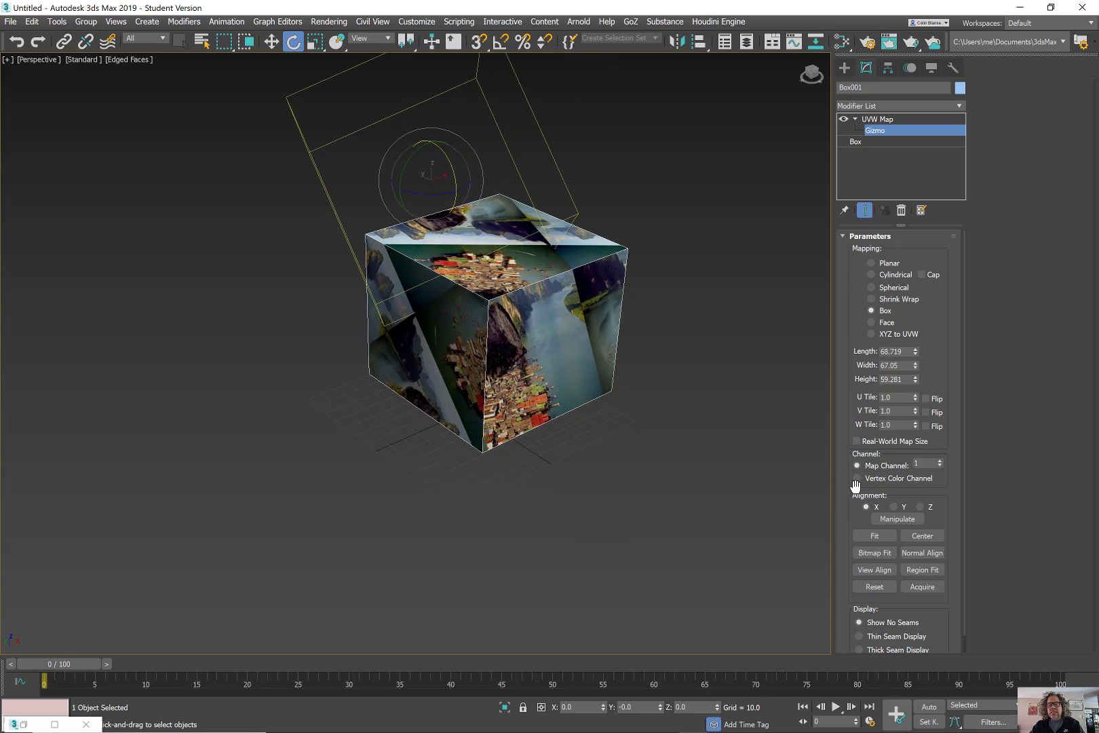
left_click(894, 507)
left_click(921, 506)
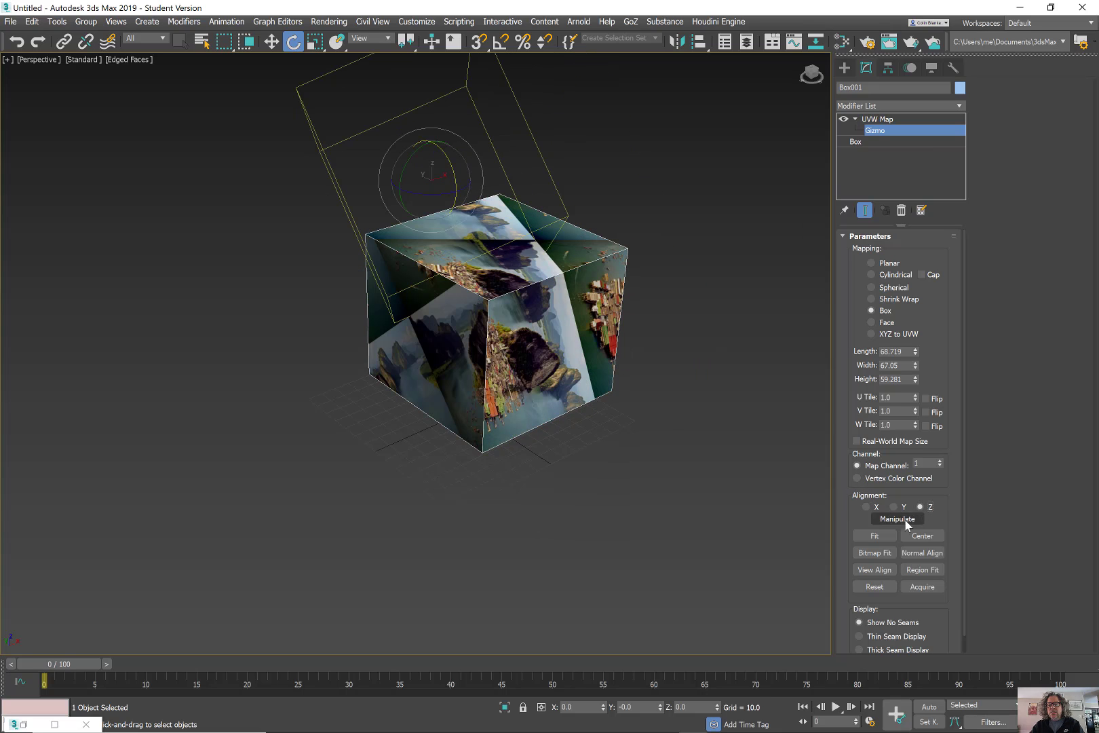
middle_click_drag(473, 183, 509, 266)
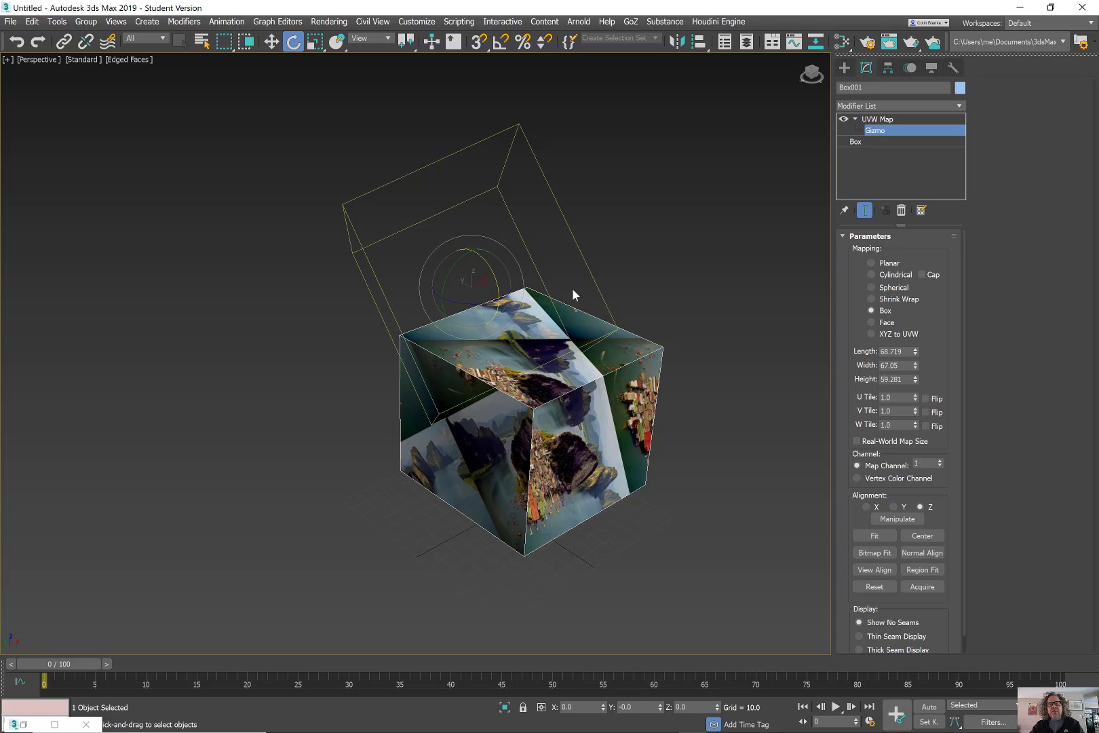
key("ctrl+z")
key("ctrl+z")
key("ctrl+z")
key("ctrl+z")
key("ctrl+z")
key("ctrl+z")
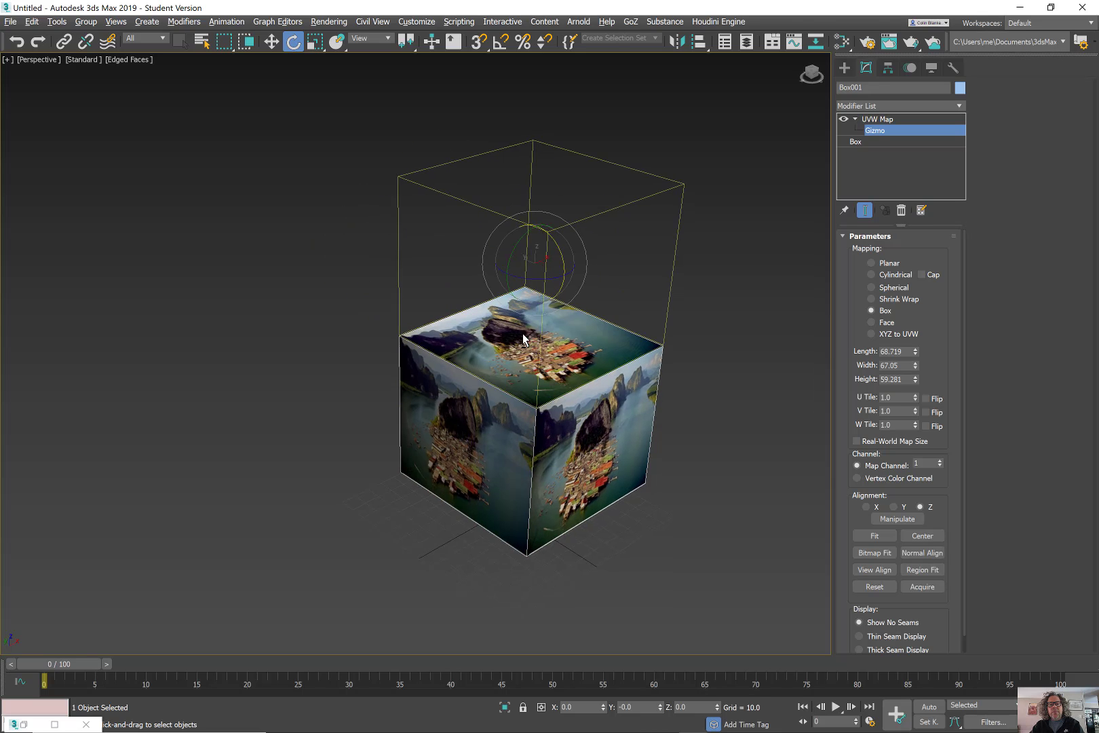
Fit the projection gizmo to the box, then undo a trial move up along Z.
middle_click_drag(523, 333, 546, 297, "alt")
key("w")
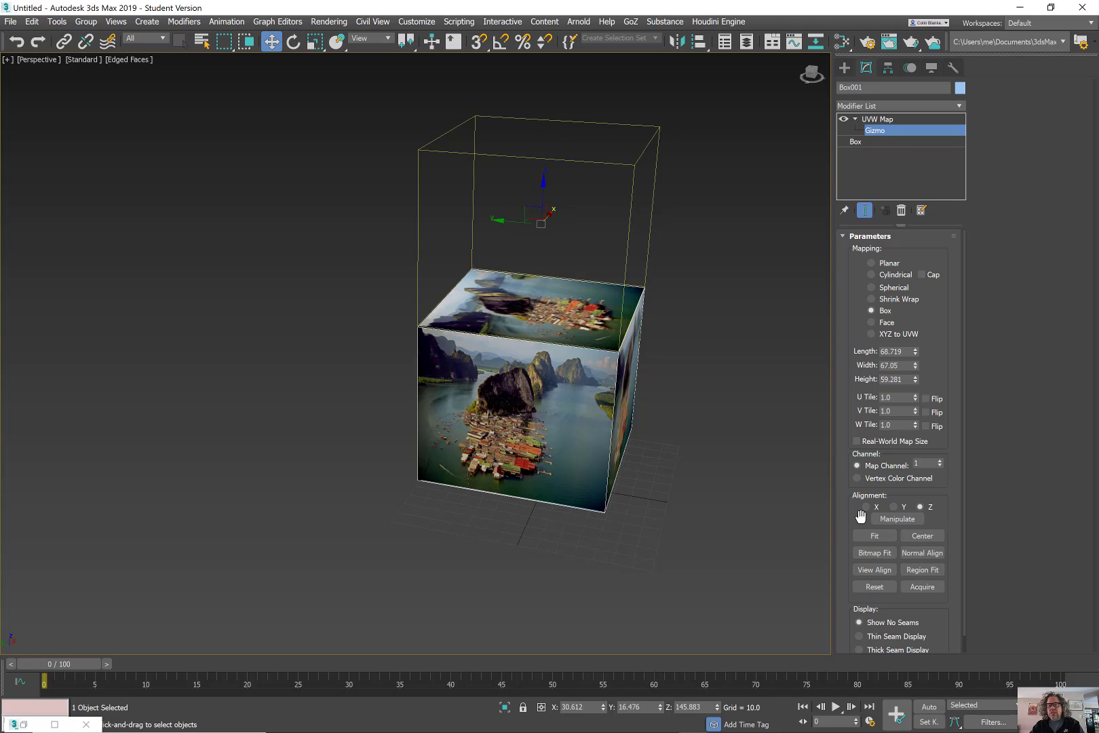
left_click(866, 537)
middle_click_drag(553, 397, 570, 380, "alt")
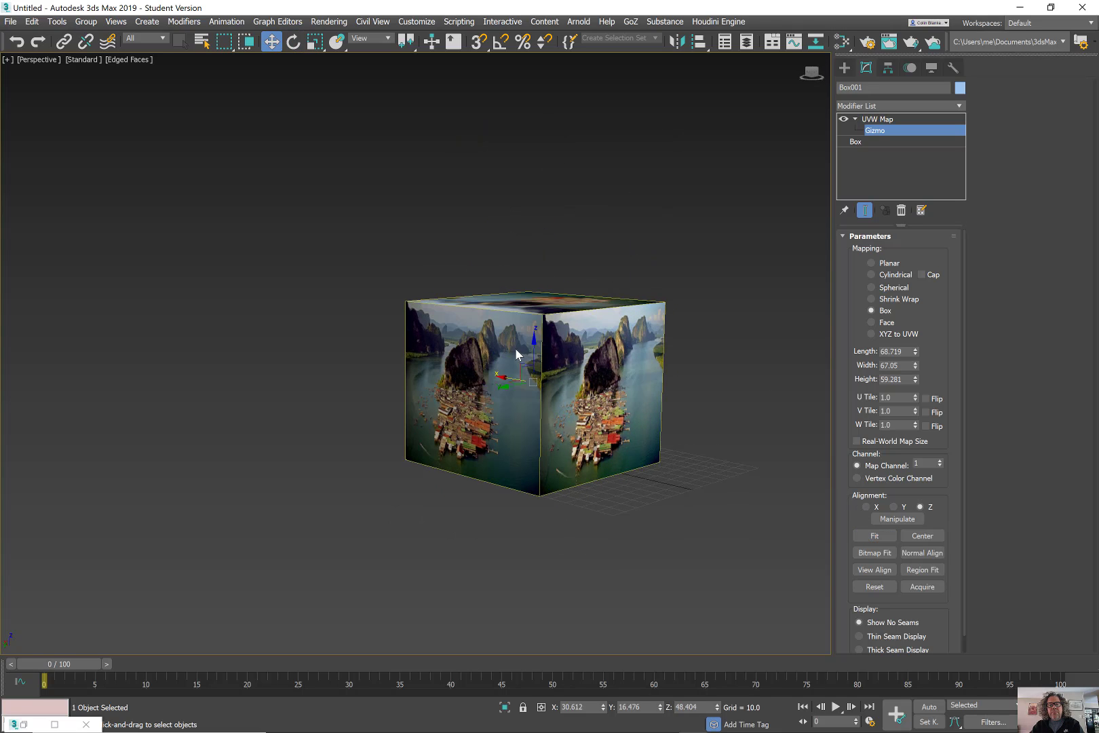
left_click_drag(536, 351, 527, 257)
key("ctrl+z")
Scale the projection gizmo up to enlarge the texture, then Fit it back to the box.
key("r")
middle_click_drag(571, 374, 553, 387, "alt")
left_click_drag(554, 391, 569, 238)
scroll(566, 324, "down", 8)
middle_click_drag(503, 328, 608, 383, "alt")
left_click(868, 538)
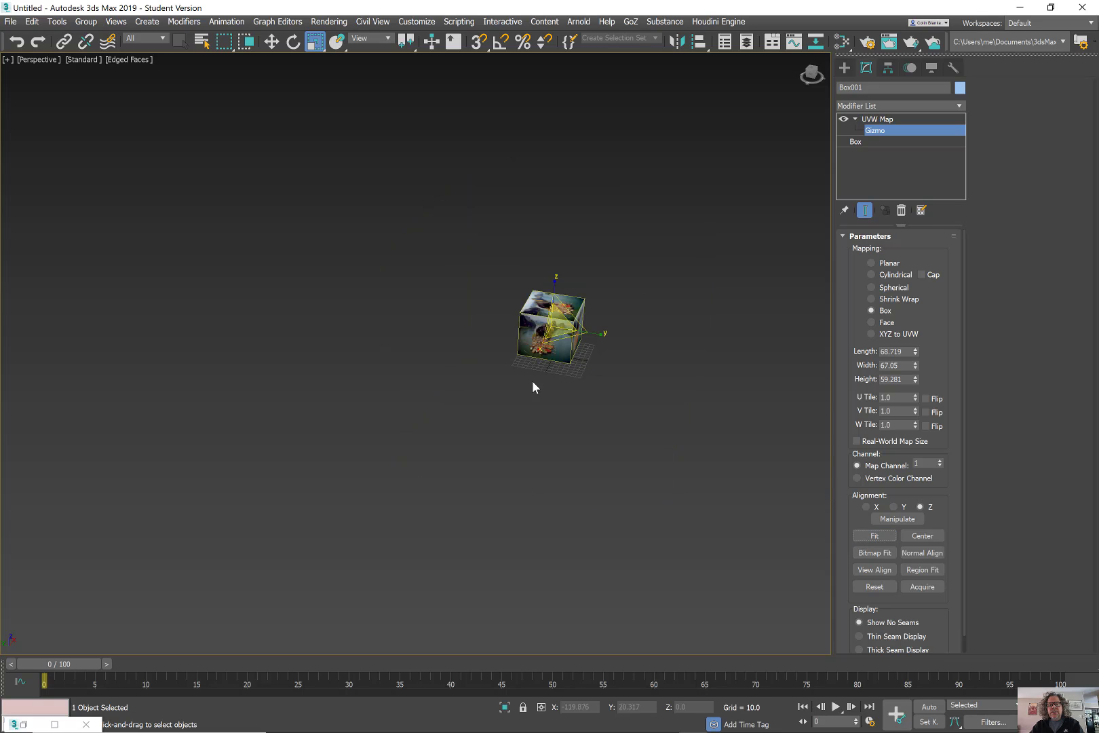
middle_click_drag(533, 382, 585, 333, "alt")
scroll(579, 299, "up", 3)
scroll(537, 312, "up", 3)
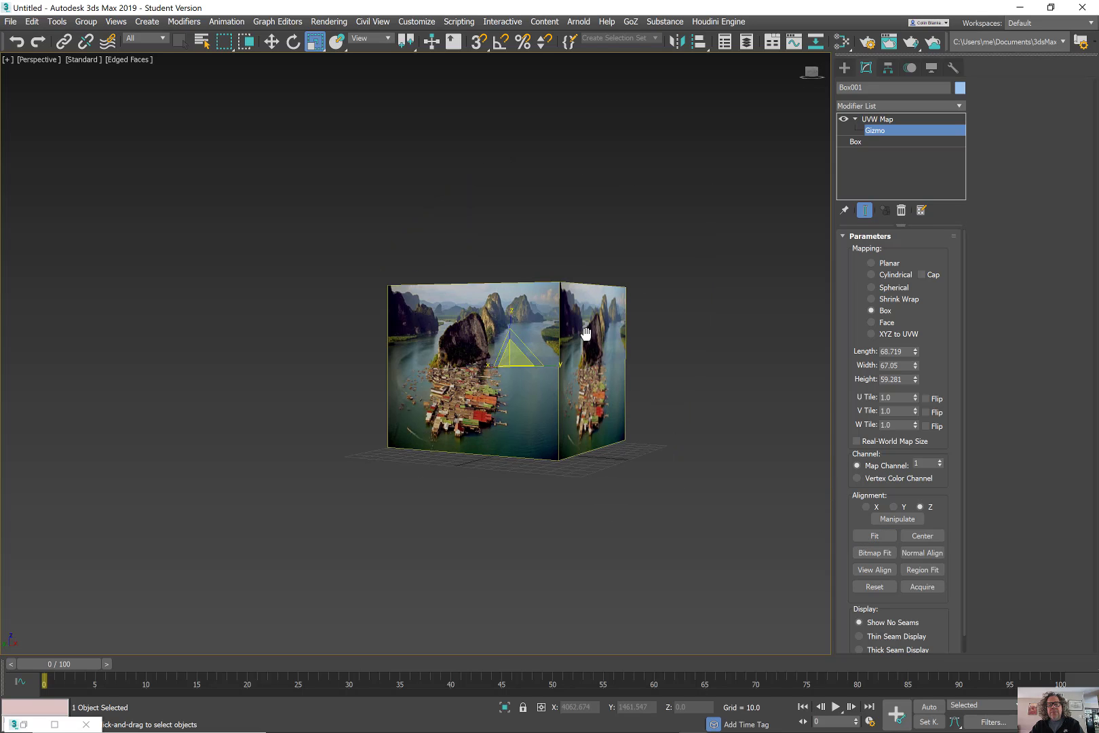
Switch back to Planar mapping, raise the gizmo above the box, and open Bitmap Fit's image picker.
left_click(893, 267)
middle_click_drag(712, 312, 628, 373, "alt")
key("w")
middle_click_drag(422, 336, 486, 324, "alt")
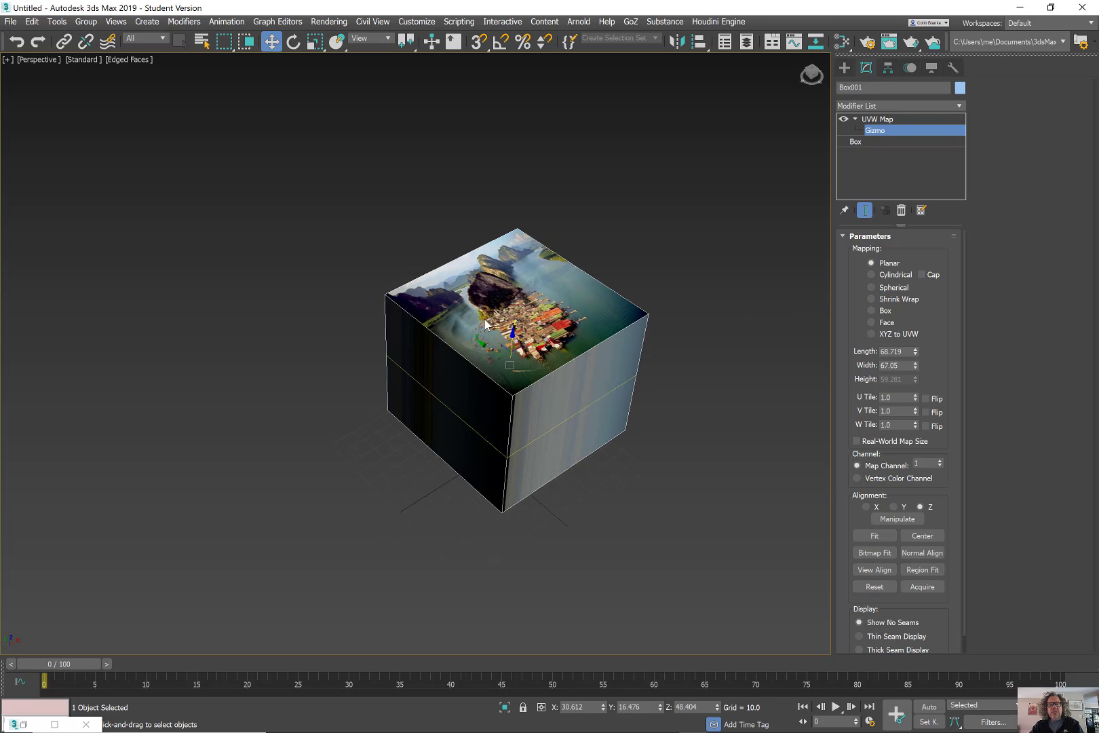
left_click_drag(513, 337, 542, 181)
middle_click_drag(619, 211, 534, 278)
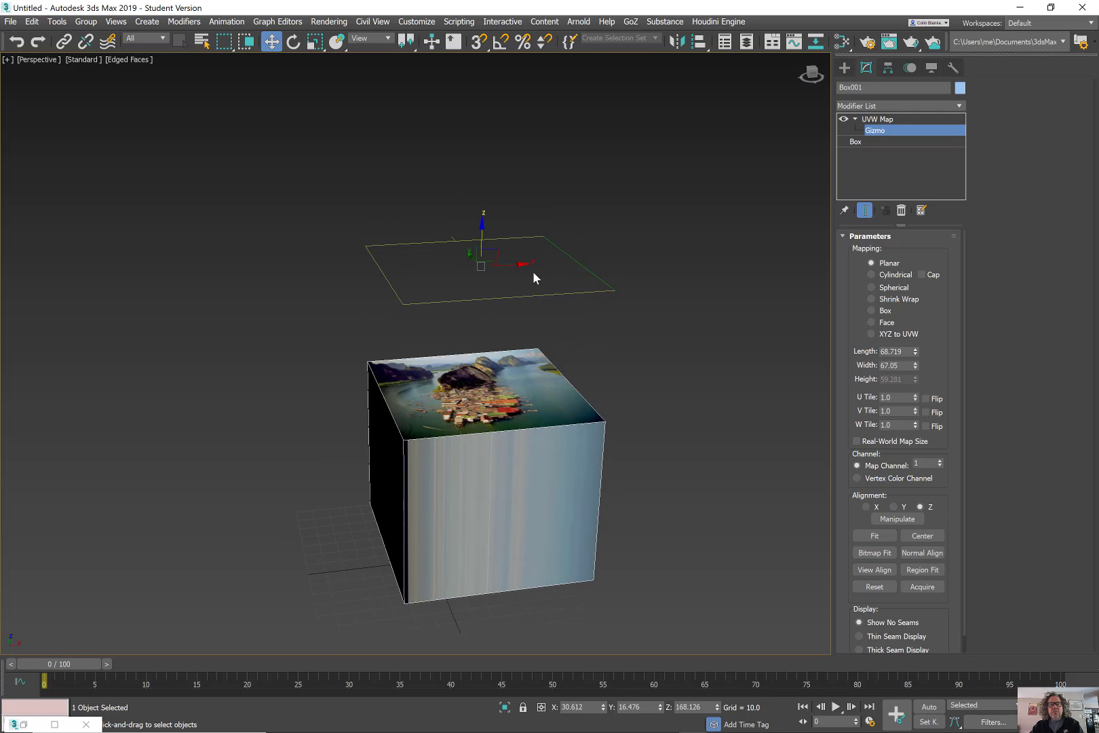
middle_click_drag(509, 402, 508, 388)
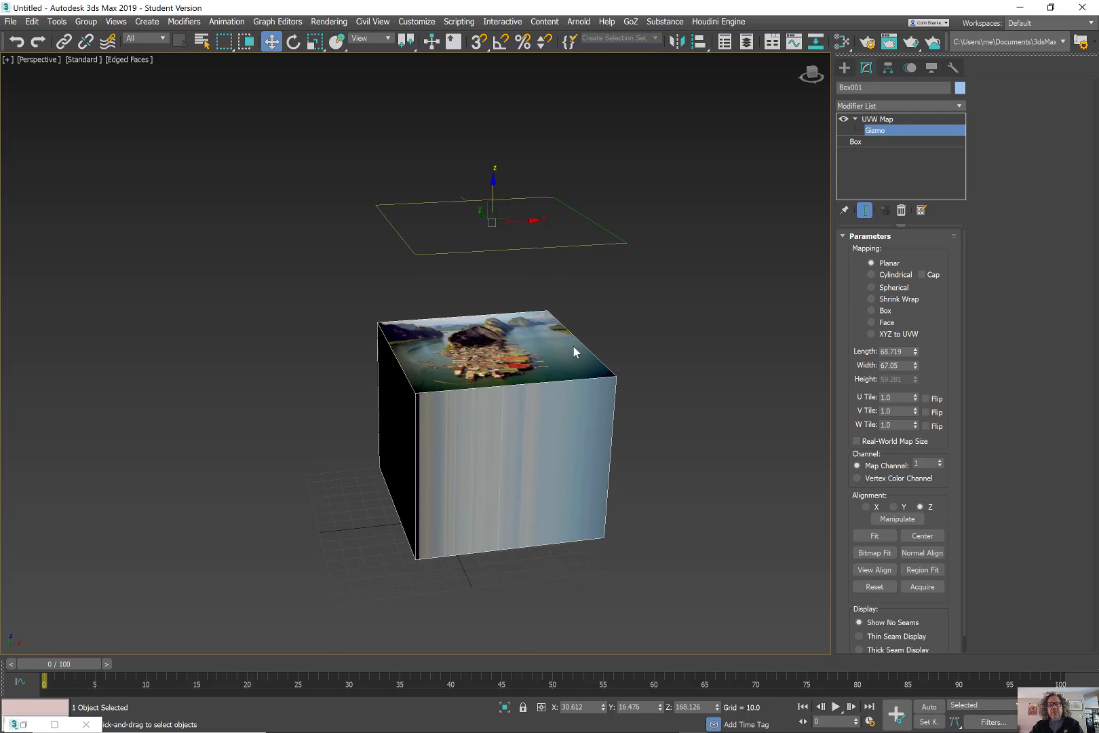
left_click(873, 554)
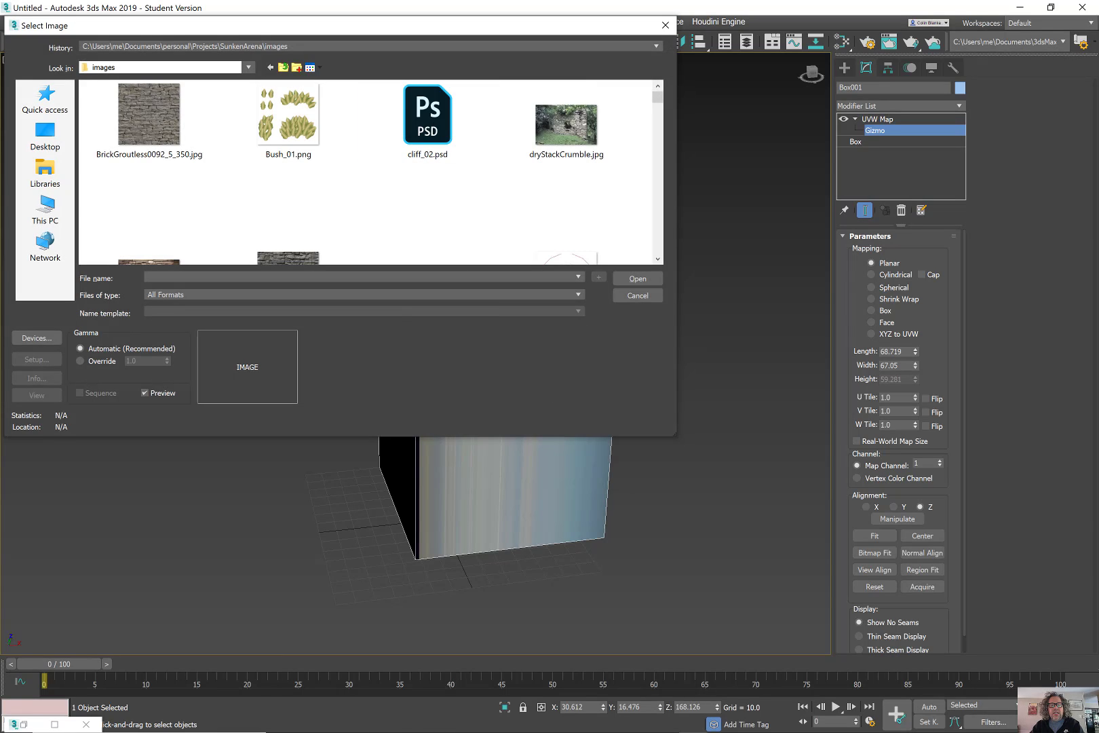
Load 00020901_B3mEQ8b_original.jpg from the SunkenArena project folder as the box's bitmap image.
left_click(461, 721)
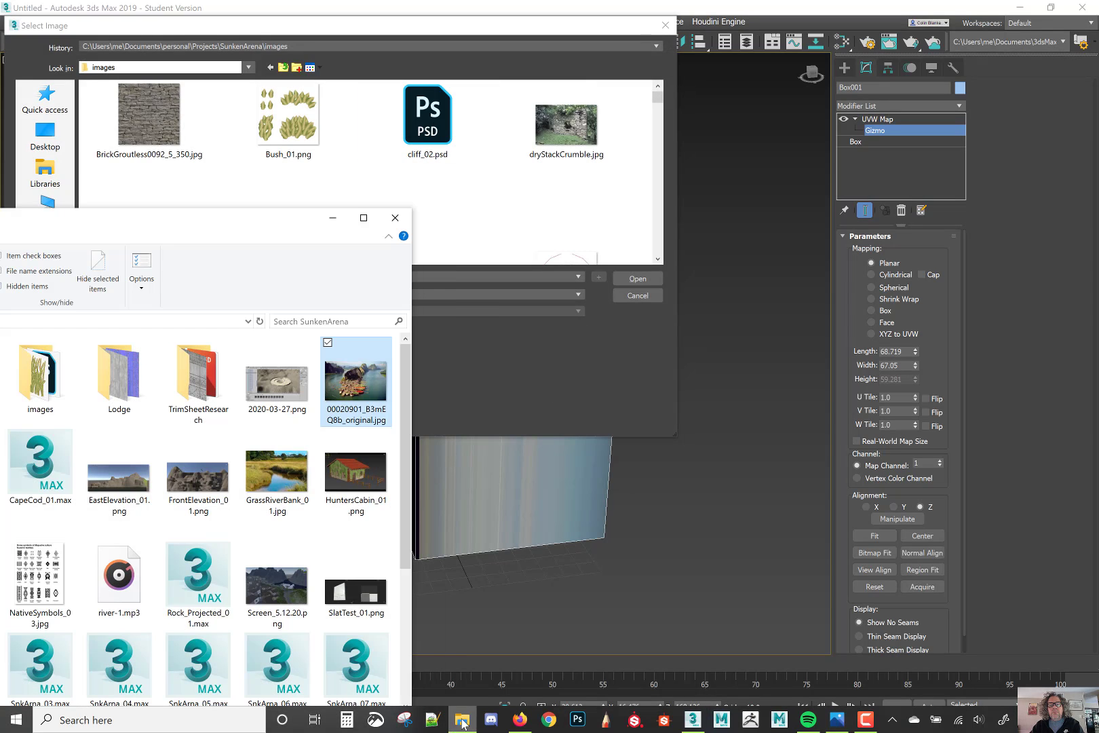
left_click_drag(231, 231, 832, 114)
left_click(547, 204)
key("ctrl+c")
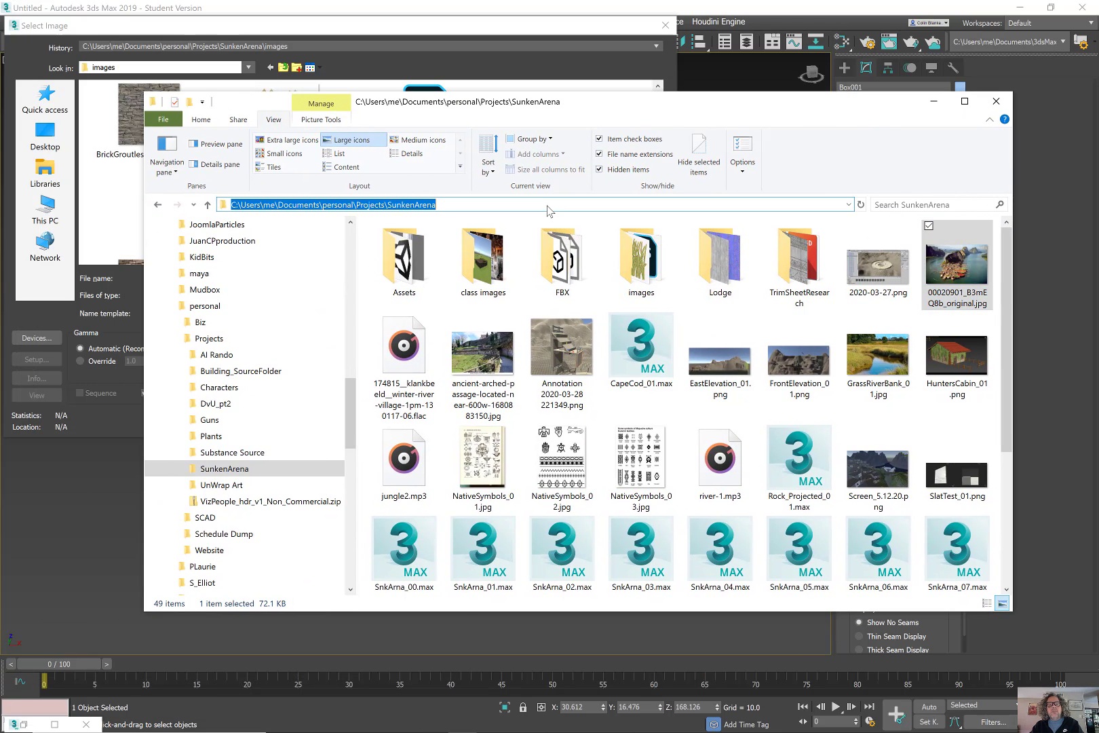
left_click(358, 26)
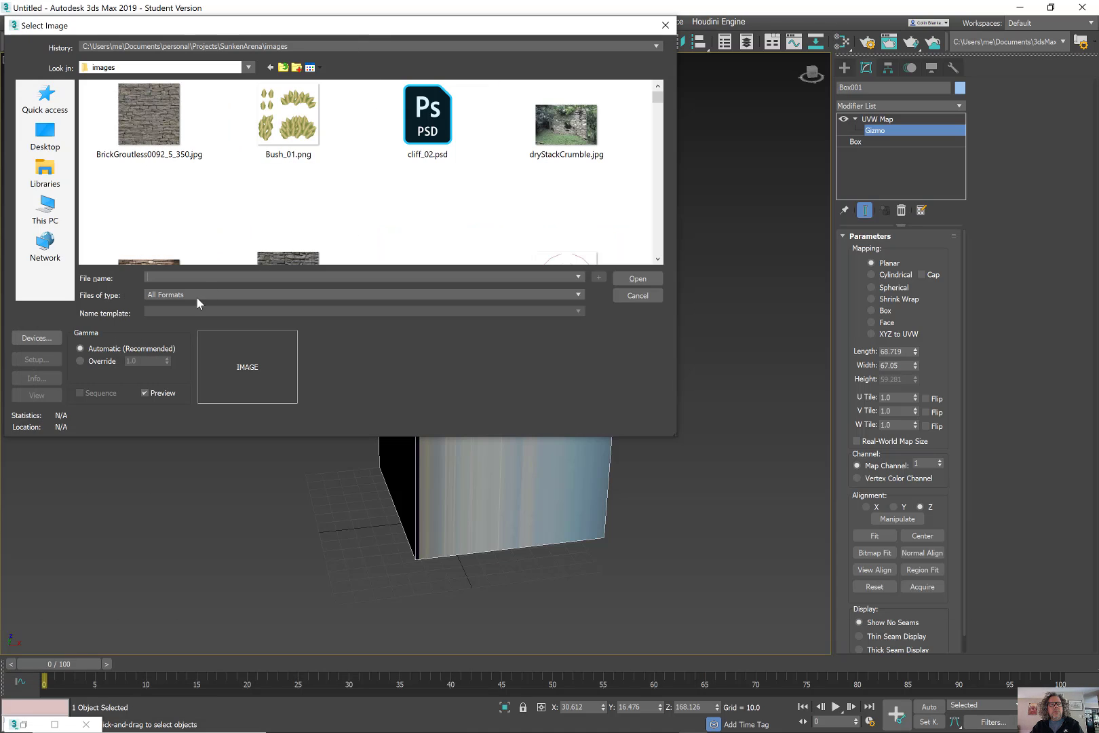
key("ctrl+v")
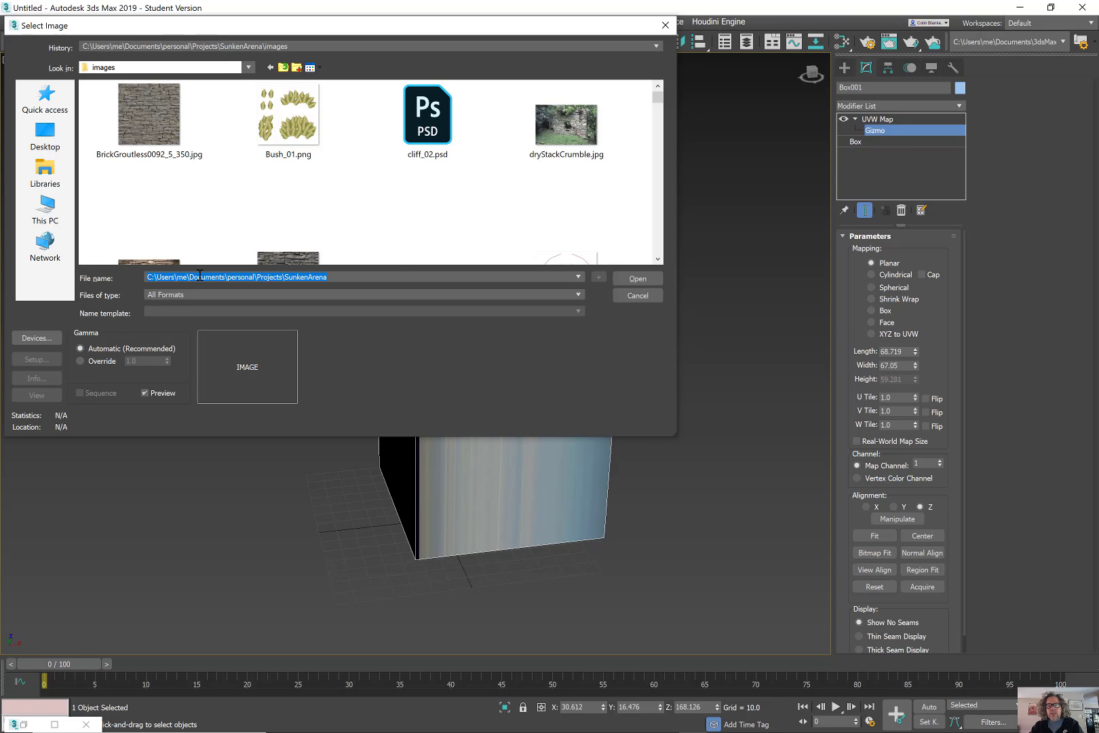
key("Return")
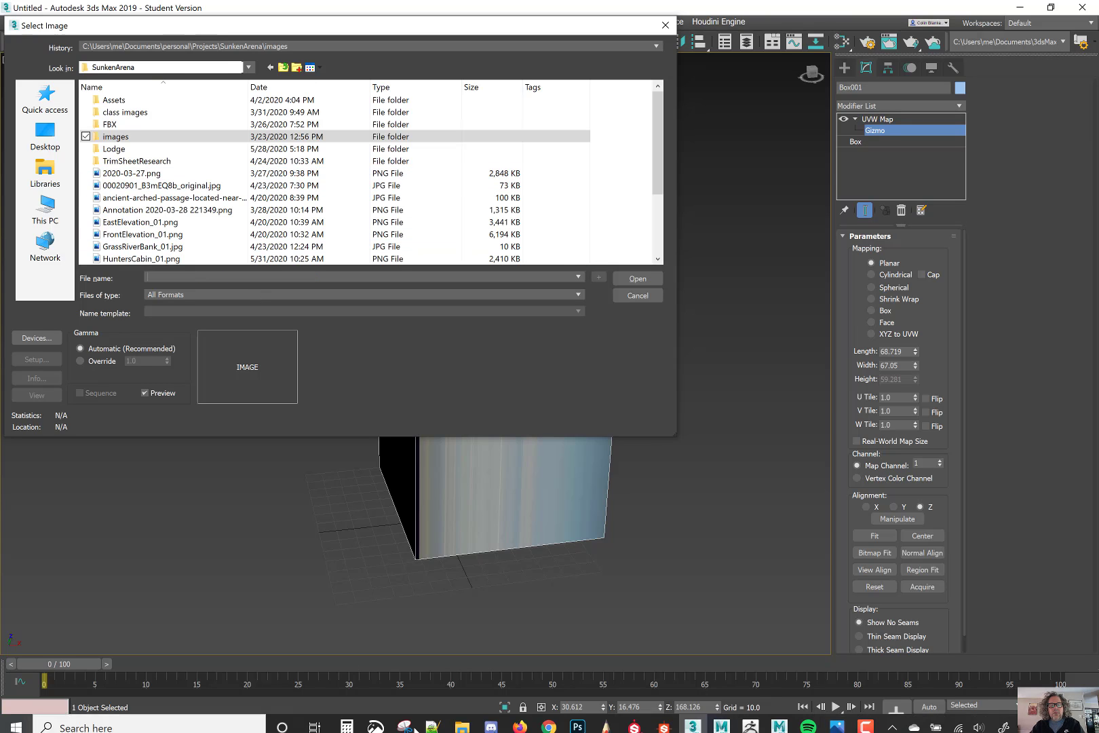
left_click(463, 725)
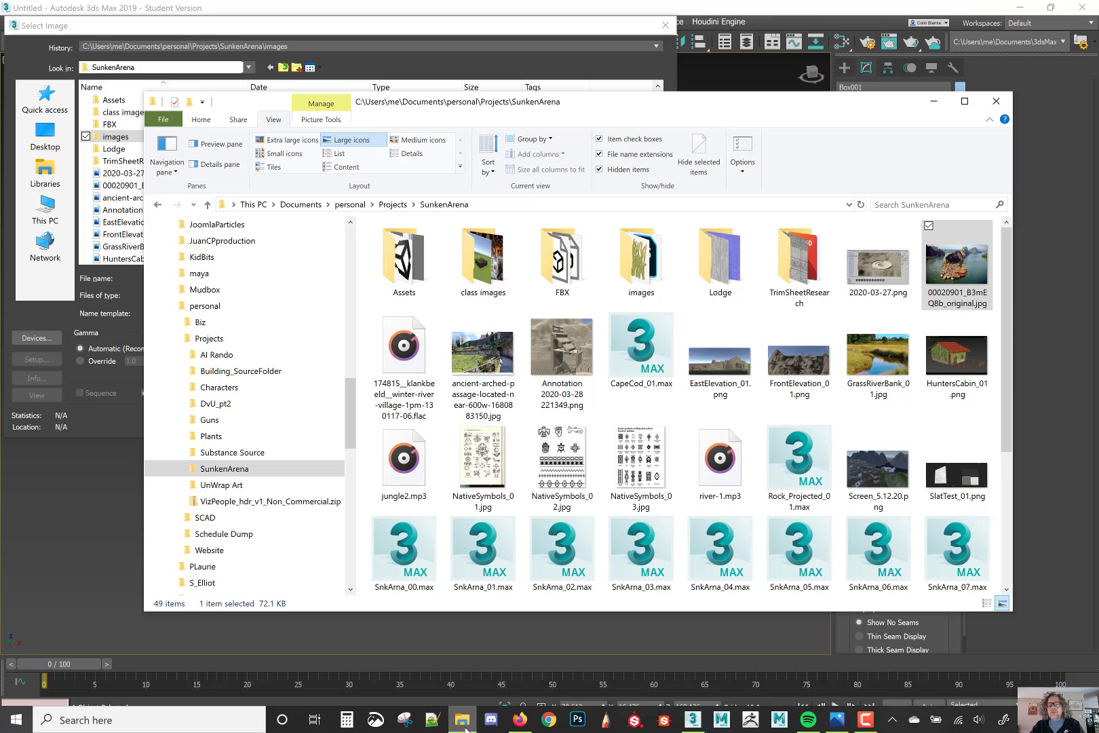
left_click(463, 725)
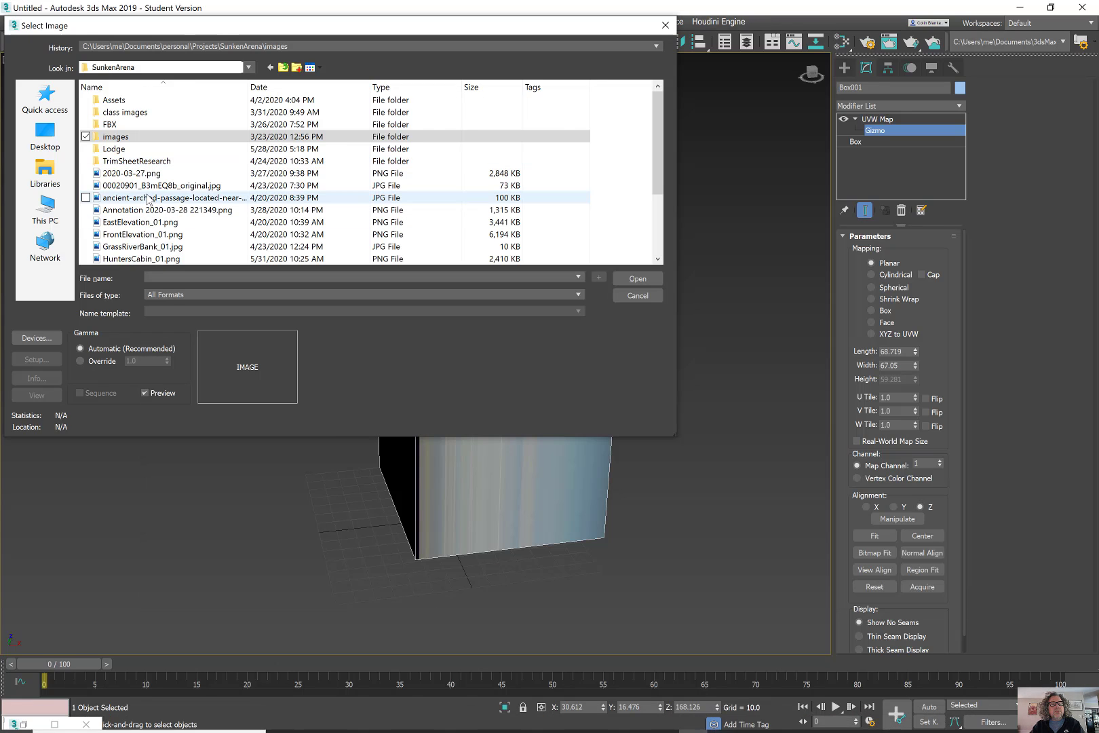
left_click(163, 185)
left_click(637, 278)
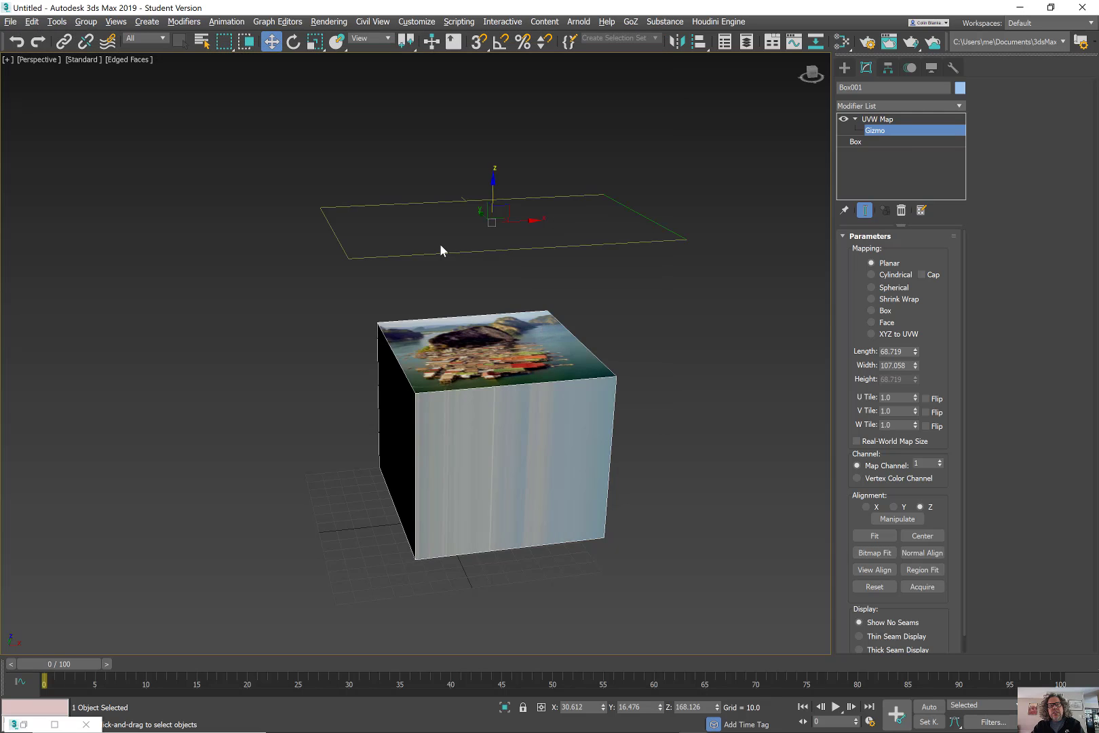
Scale the UVW Map gizmo down and back up to test how the photo tiles.
middle_click_drag(440, 244, 547, 209, "alt")
middle_click_drag(501, 257, 505, 313, "alt")
key("r")
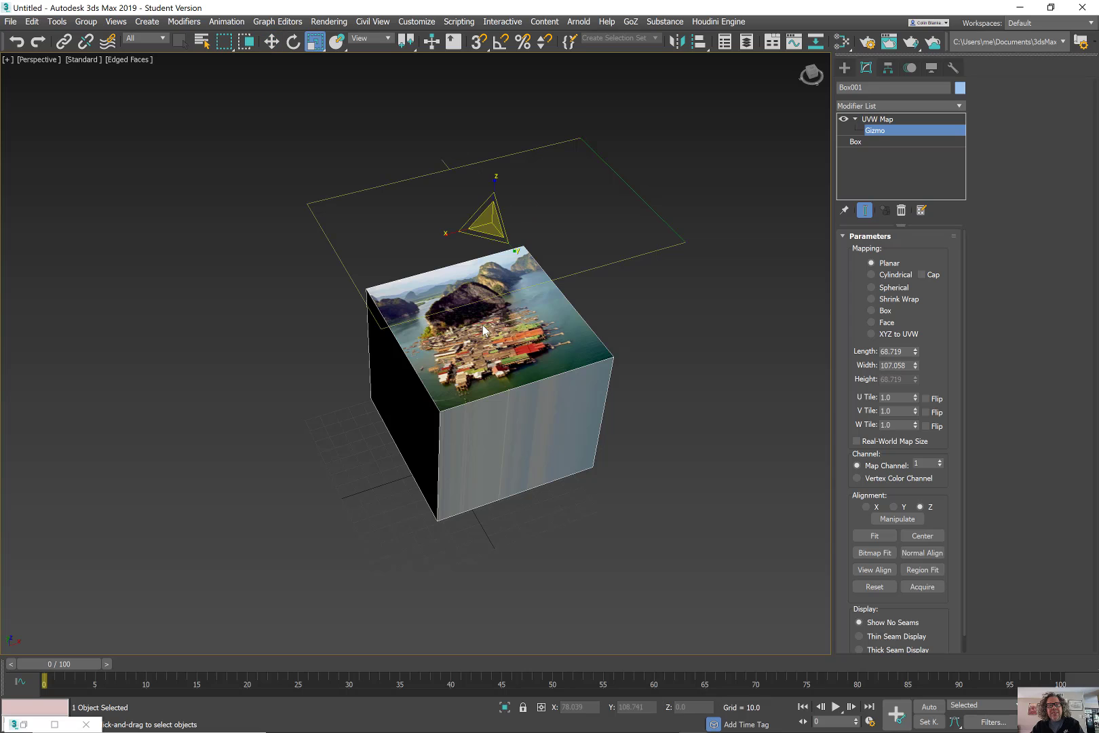
mouse_move(487, 235)
left_mouse_down()
mouse_move(510, 206)
mouse_move(484, 223)
left_mouse_up()
middle_click_drag(536, 339, 494, 274, "alt")
scroll(487, 342, "up", 3)
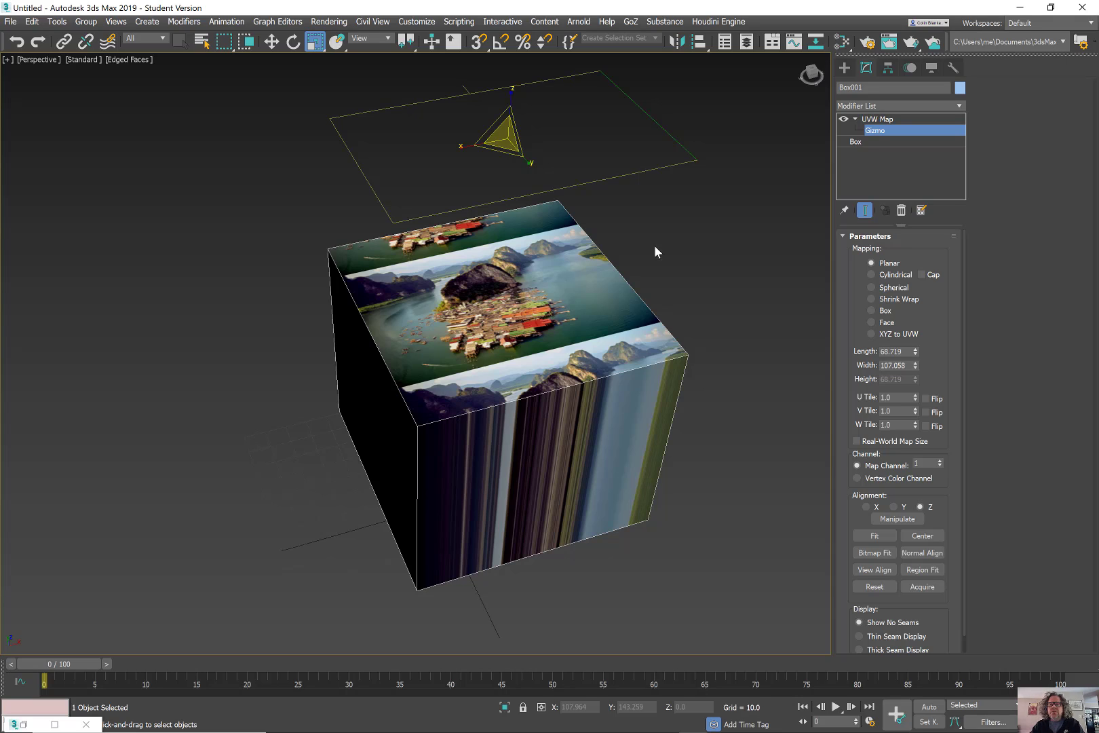
Inspect Box001's parameters, trying a shorter height and then cancelling the change.
left_click(856, 143)
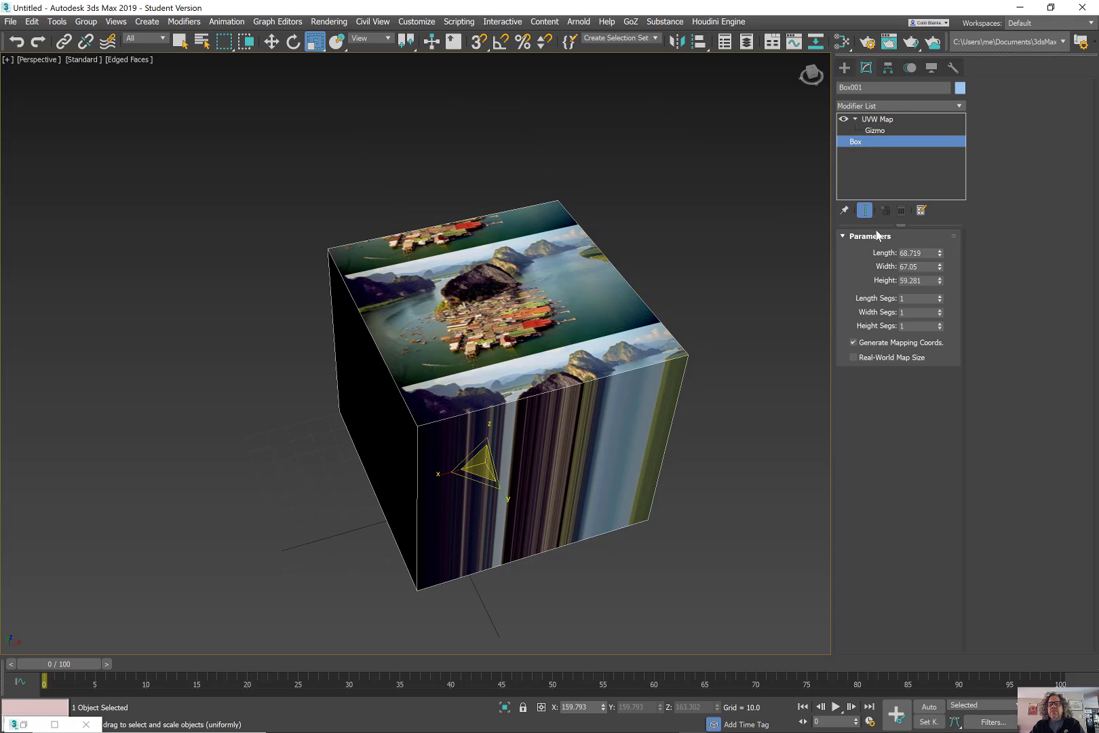
mouse_move(940, 281)
left_mouse_down()
mouse_move(942, 260)
mouse_move(945, 269)
left_mouse_up()
right_click(935, 283)
mouse_move(694, 306)
middle_mouse_down("alt")
mouse_move(691, 324)
mouse_move(704, 275)
mouse_move(684, 311)
middle_mouse_up("alt")
left_click(900, 121)
middle_click_drag(766, 172, 566, 235, "alt")
At the Gizmo sub-level, move the planar gizmo down along Z onto the box top.
left_click(894, 130)
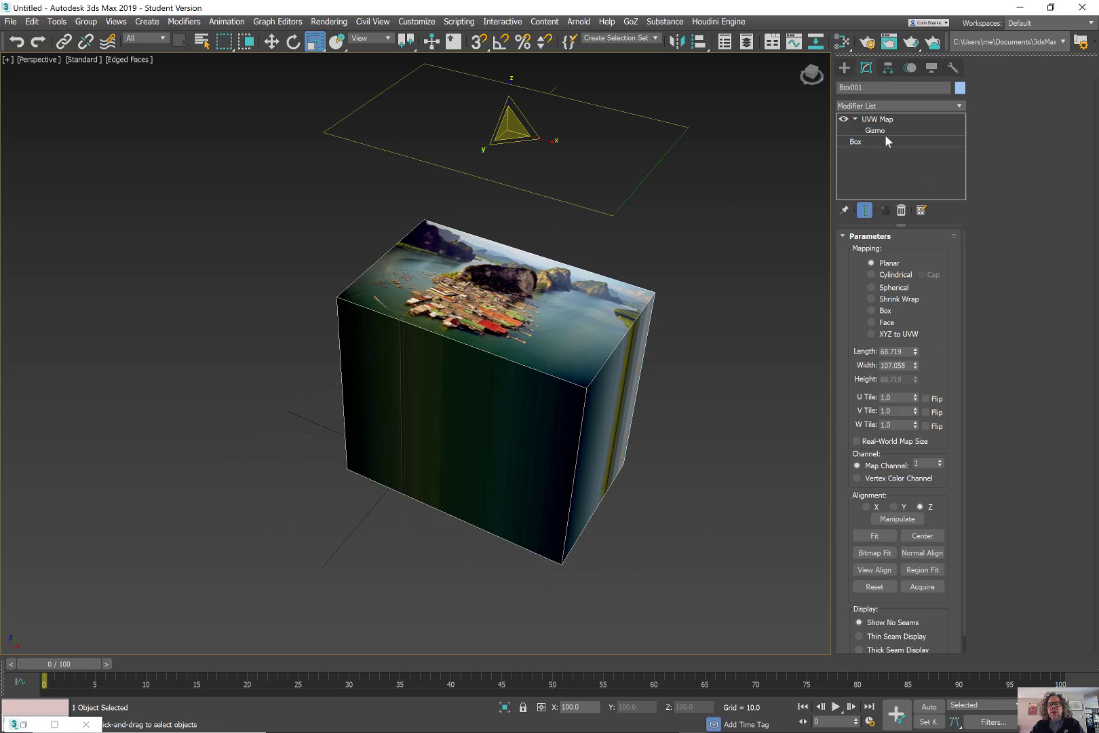
middle_click_drag(683, 214, 577, 277)
scroll(572, 273, "down", 3)
key("w")
middle_click_drag(437, 243, 462, 197, "alt")
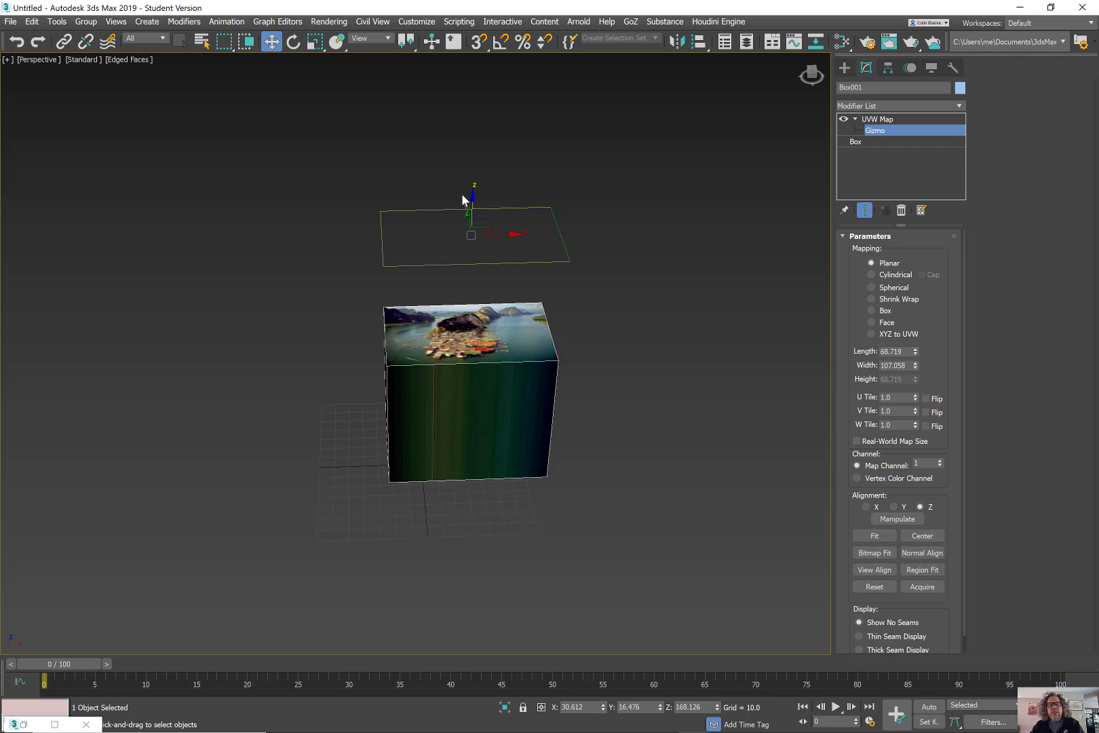
left_click_drag(473, 202, 472, 298)
middle_click_drag(472, 299, 420, 313, "alt")
scroll(482, 318, "up", 4)
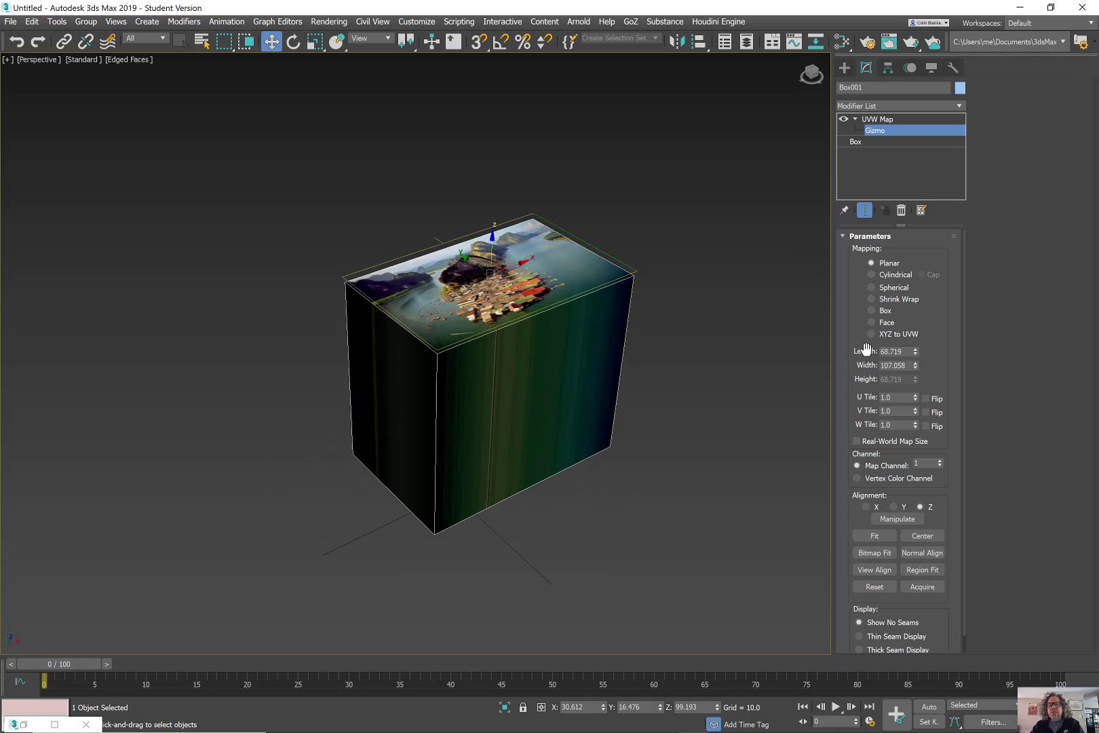
Switch the UVW mapping to Cylindrical, raise the gizmo and fit it to the box.
left_click(894, 276)
middle_click_drag(524, 343, 545, 319, "alt")
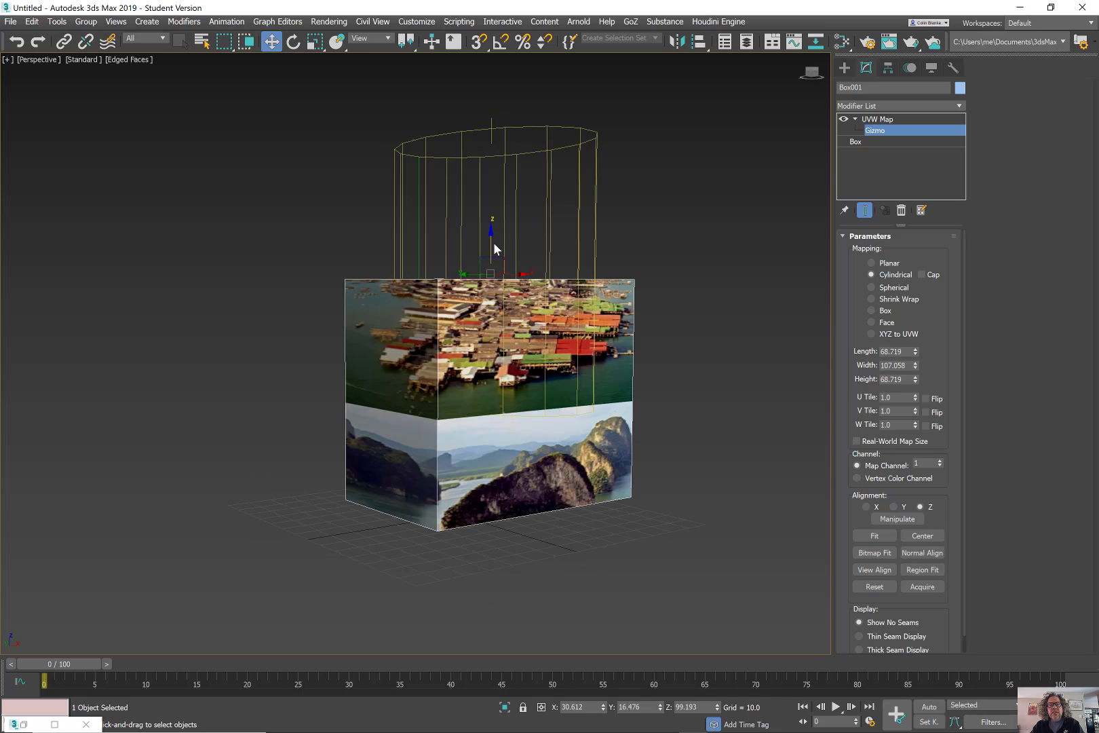
left_click_drag(493, 243, 518, 155)
middle_click_drag(517, 155, 572, 260, "alt")
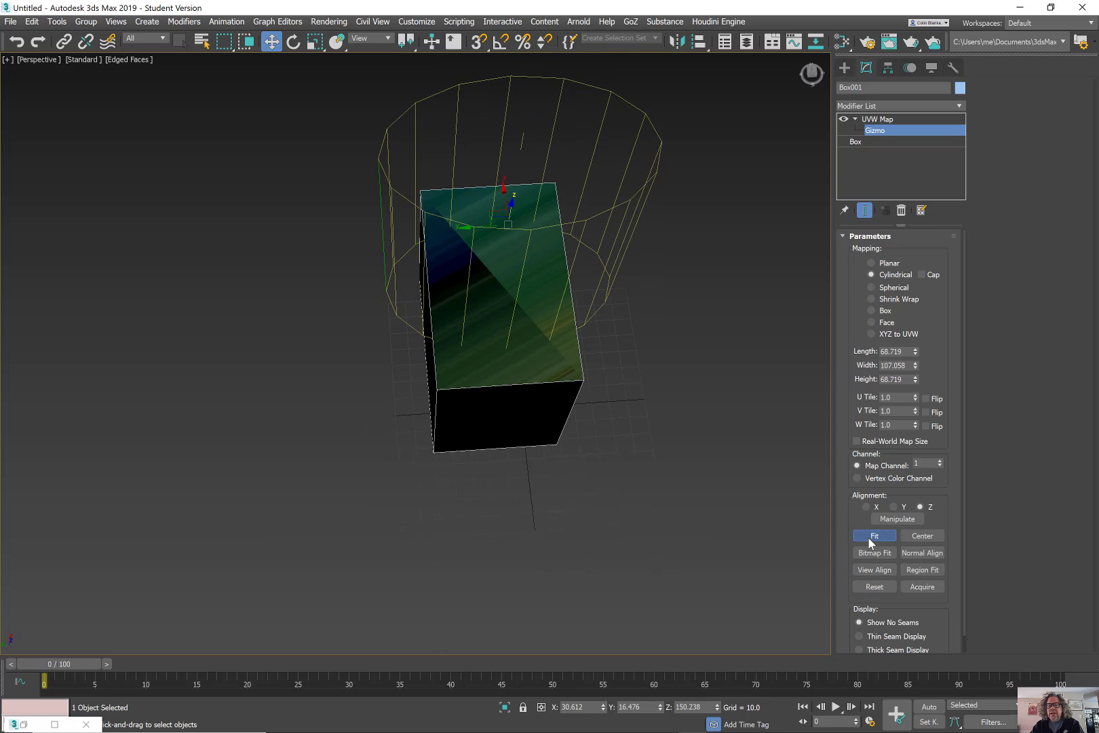
left_click(870, 536)
middle_click_drag(546, 357, 562, 315, "alt")
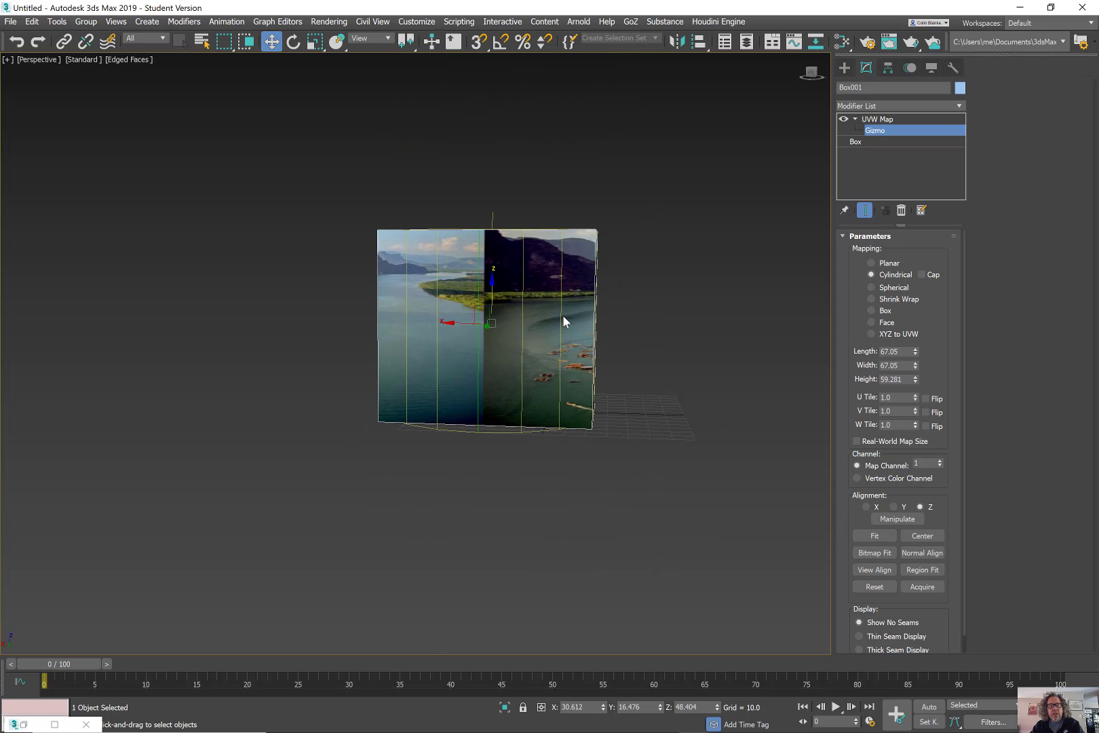
Rotate the cylinder gizmo, then slide it along Y off the box.
key("e")
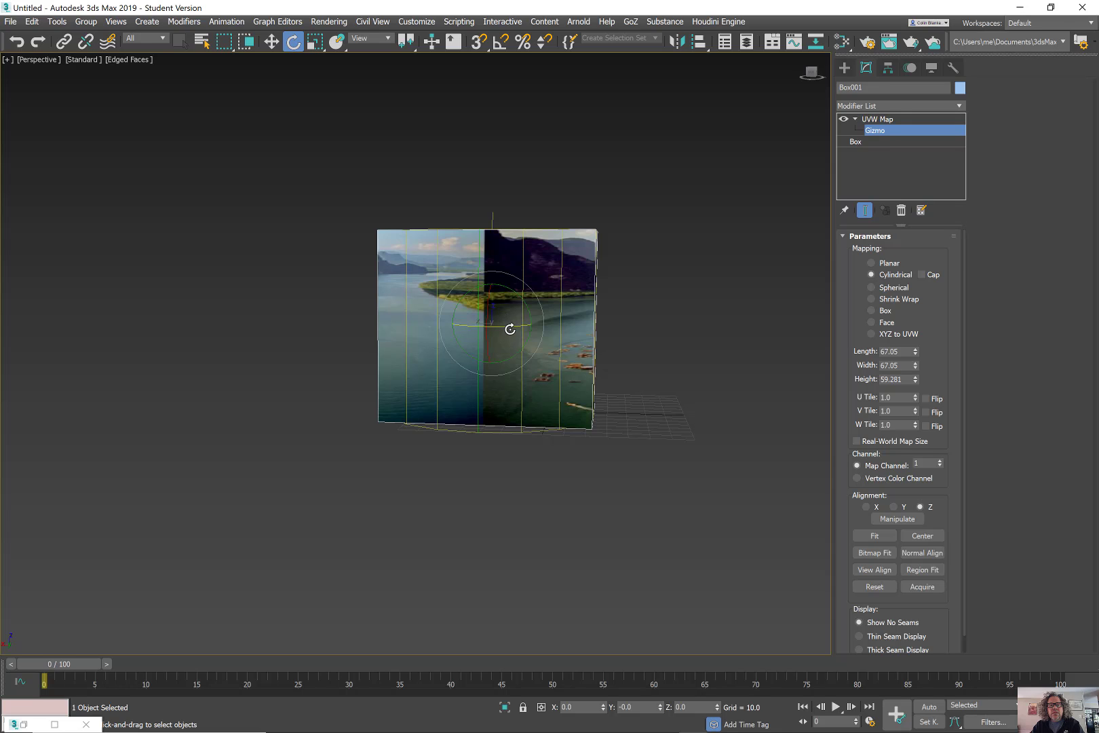
mouse_move(510, 329)
left_mouse_down()
mouse_move(428, 337)
mouse_move(503, 350)
left_mouse_up()
middle_click_drag(502, 351, 515, 290, "alt")
key("w")
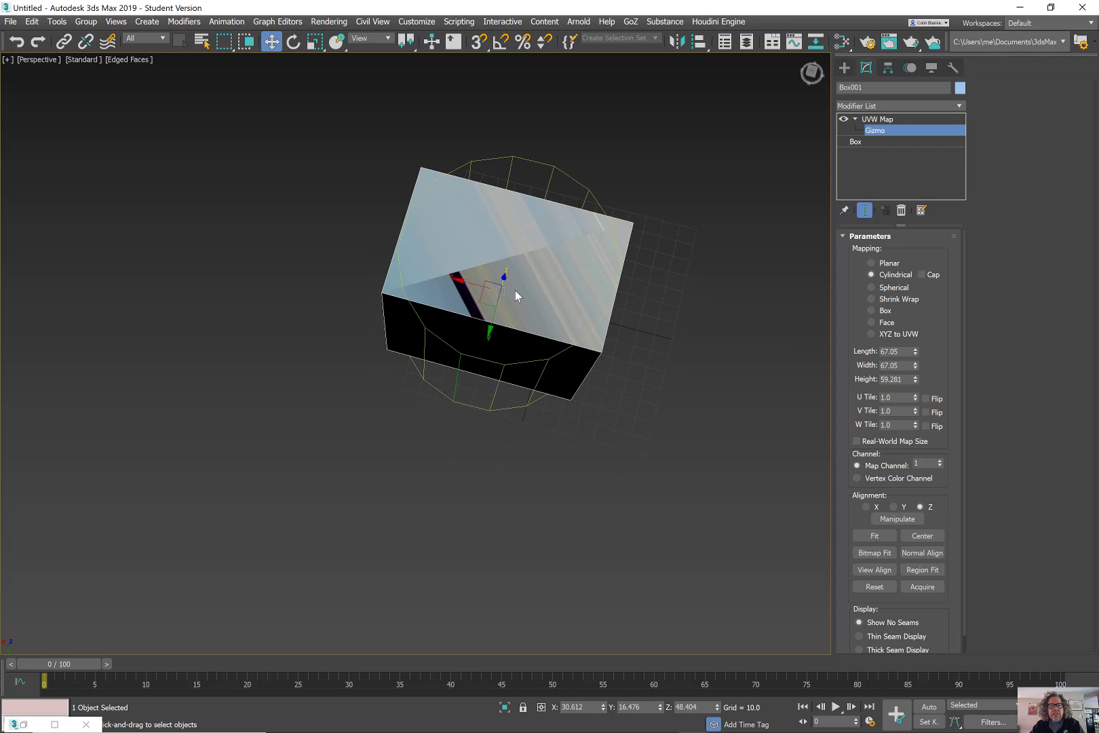
left_click_drag(494, 331, 492, 468)
middle_click_drag(493, 469, 447, 433, "alt")
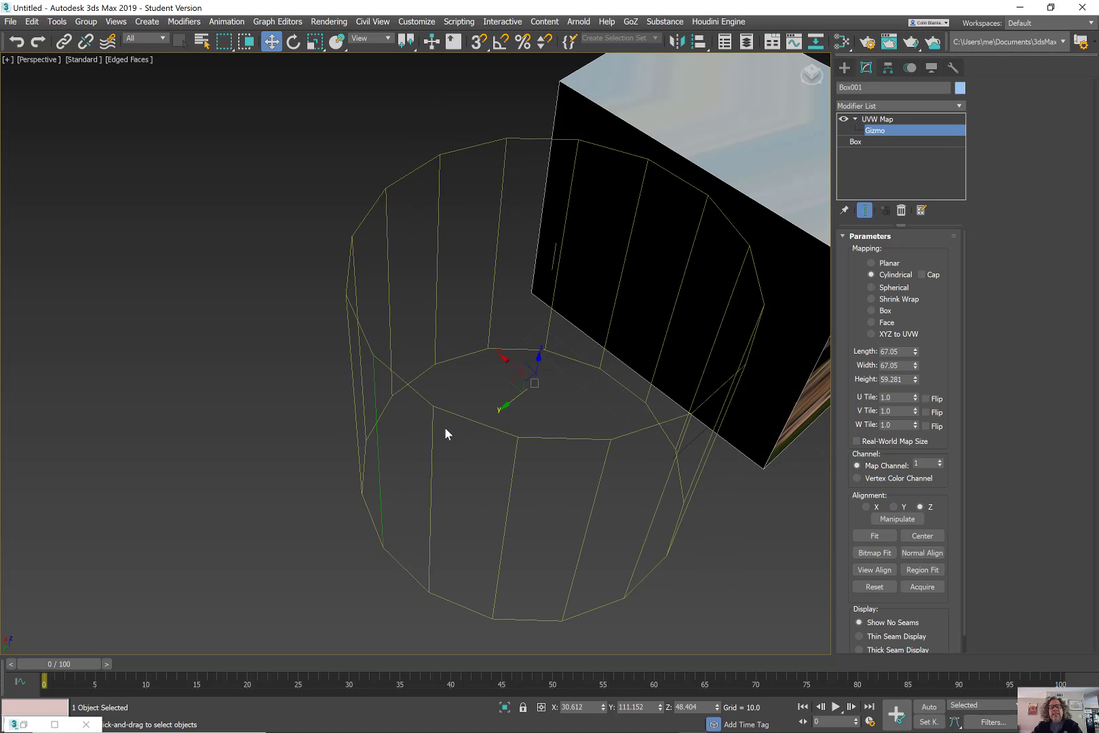
middle_click_drag(358, 312, 451, 411, "alt")
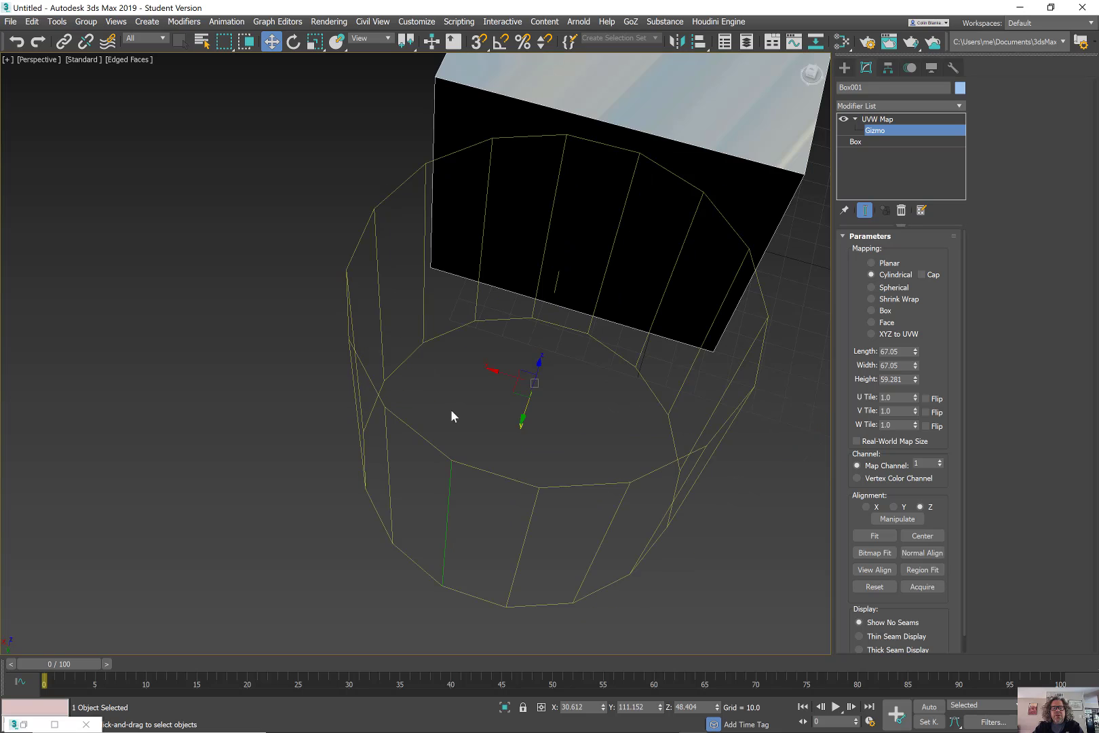
Switch to Planar mapping, shift its gizmo across the box, then return to Cylindrical.
left_click(882, 264)
middle_click_drag(618, 374, 584, 247, "alt")
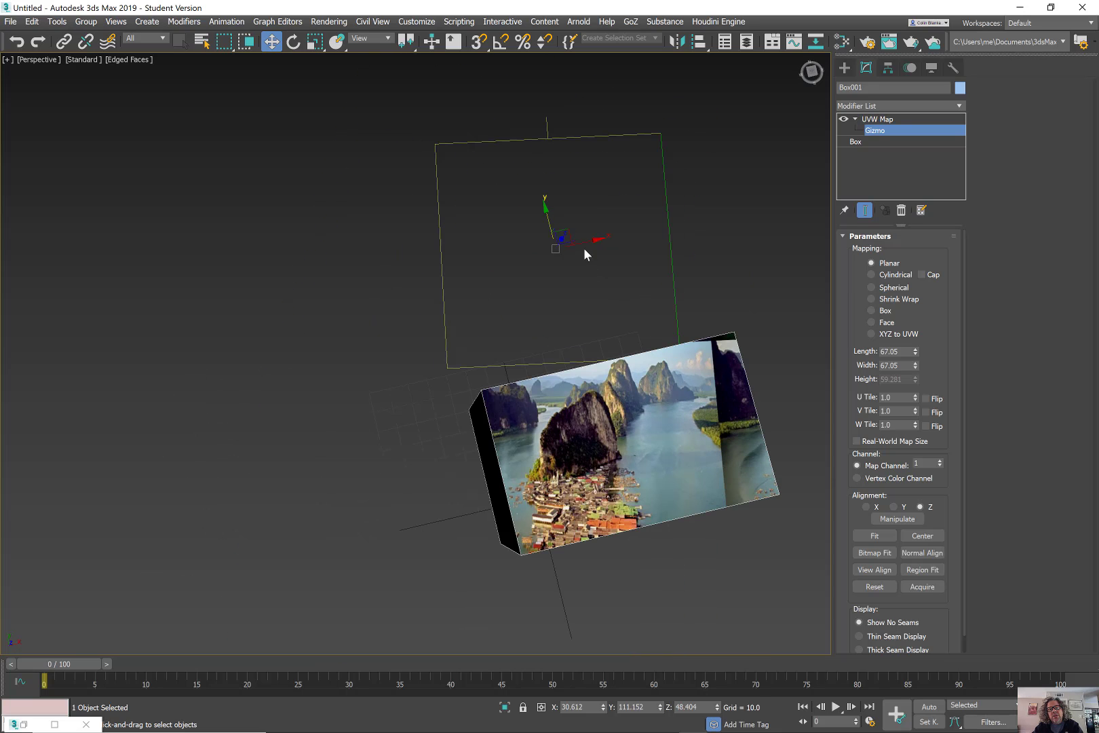
left_click_drag(570, 228, 489, 206)
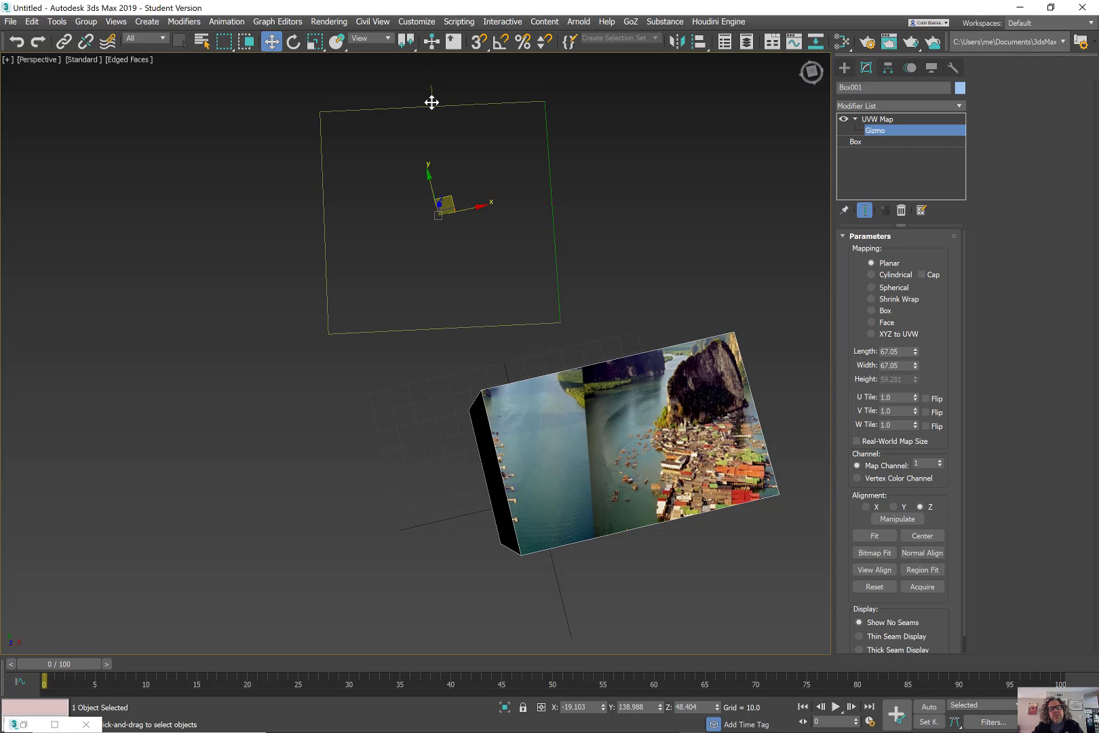
left_click(871, 274)
middle_click_drag(801, 275, 347, 270, "alt")
Try Spherical and then Shrink Wrap mapping, moving the gizmo onto the box for each.
left_click(880, 289)
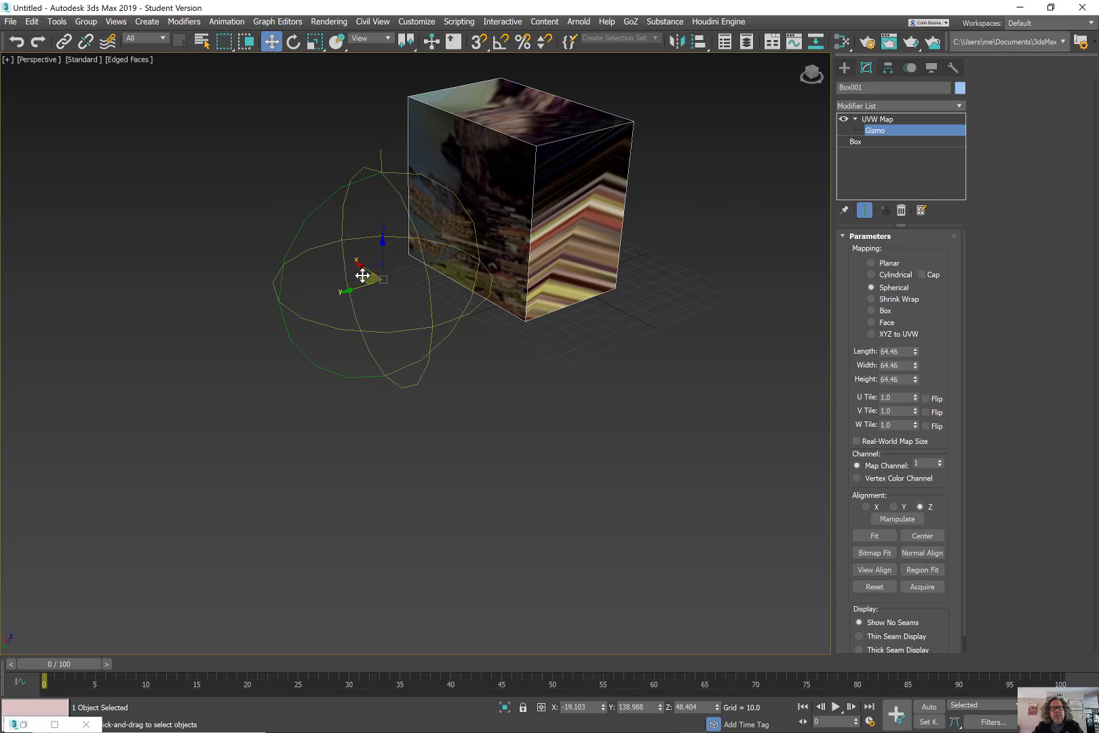
mouse_move(363, 275)
left_mouse_down()
mouse_move(454, 184)
mouse_move(525, 155)
mouse_move(466, 130)
mouse_move(378, 165)
mouse_move(439, 235)
mouse_move(549, 195)
mouse_move(414, 180)
mouse_move(354, 264)
left_mouse_up()
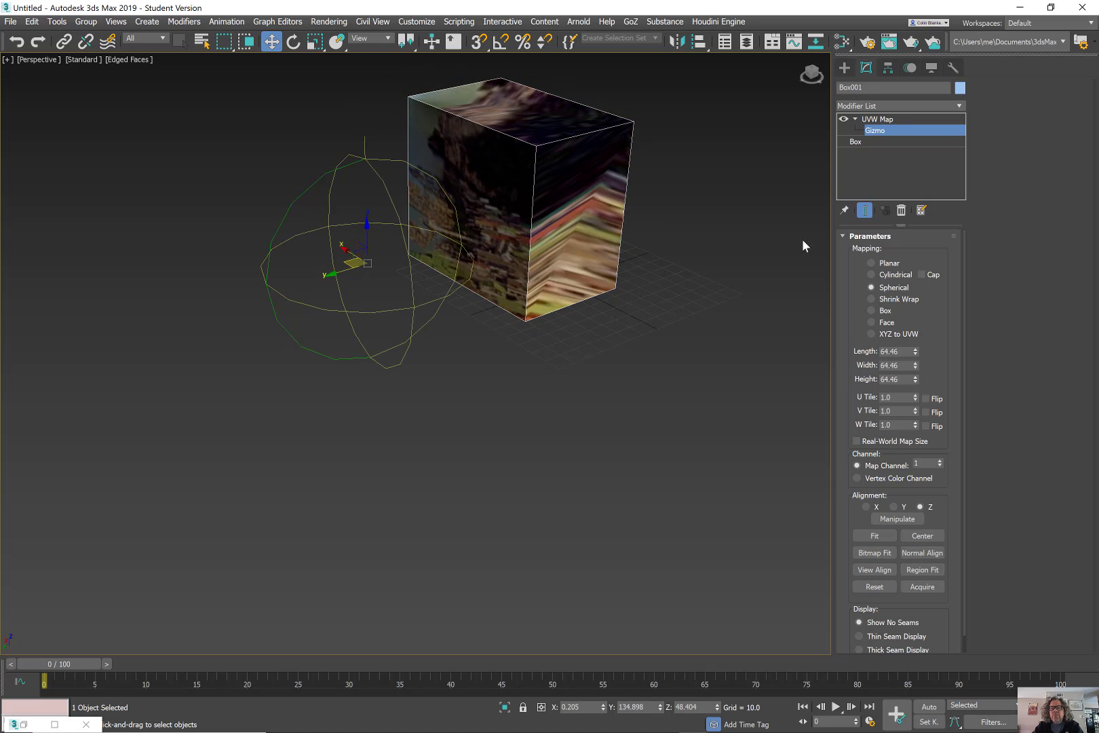
left_click(897, 299)
middle_click_drag(394, 259, 636, 298, "alt")
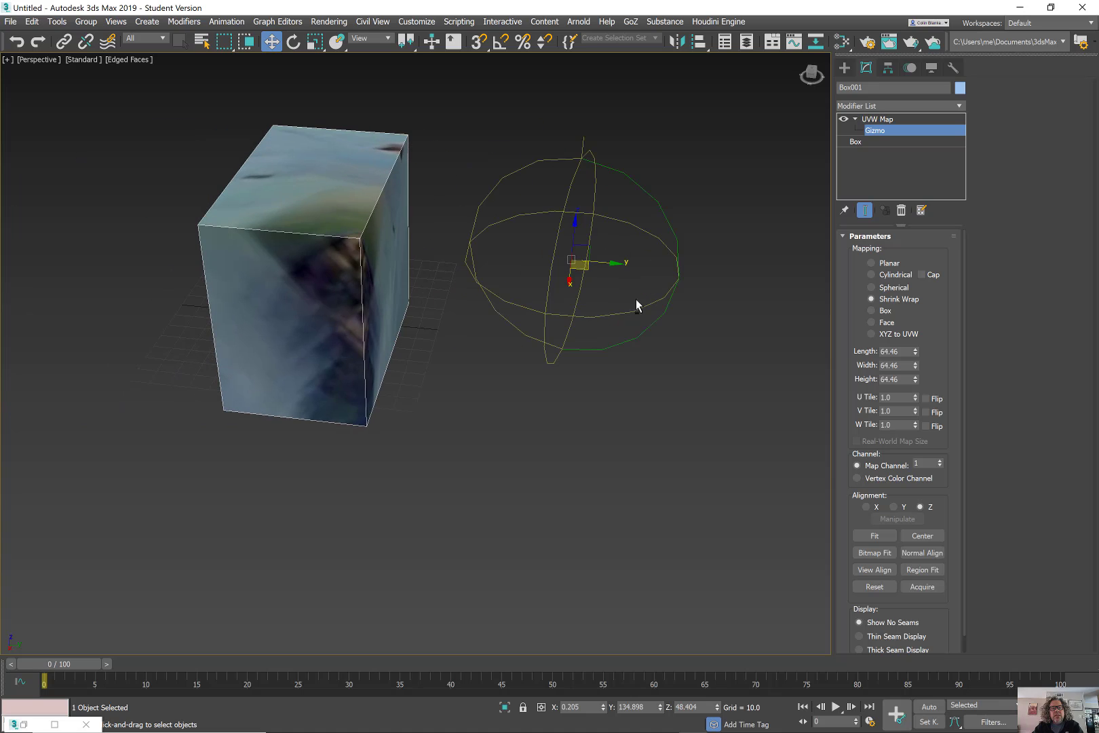
left_click_drag(584, 276, 524, 289)
middle_click_drag(524, 289, 509, 296, "alt")
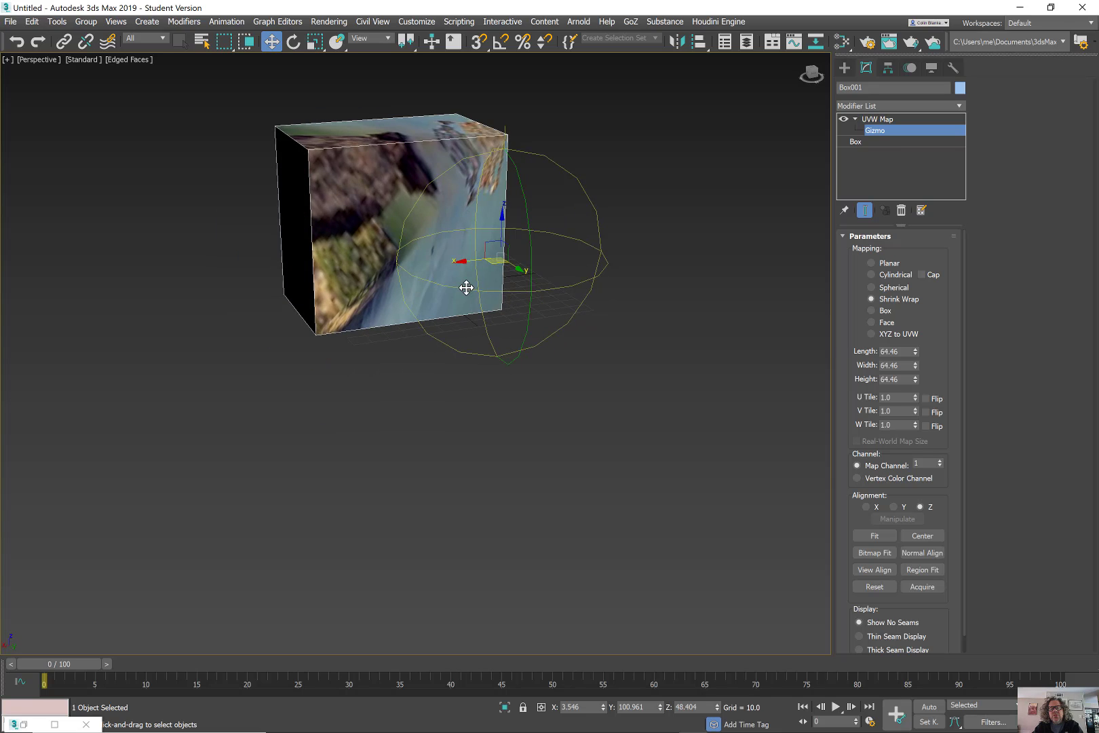
Cycle through Box and Face mapping, ending on XYZ to UVW.
left_click(884, 311)
middle_click_drag(483, 304, 427, 332, "alt")
left_click(887, 322)
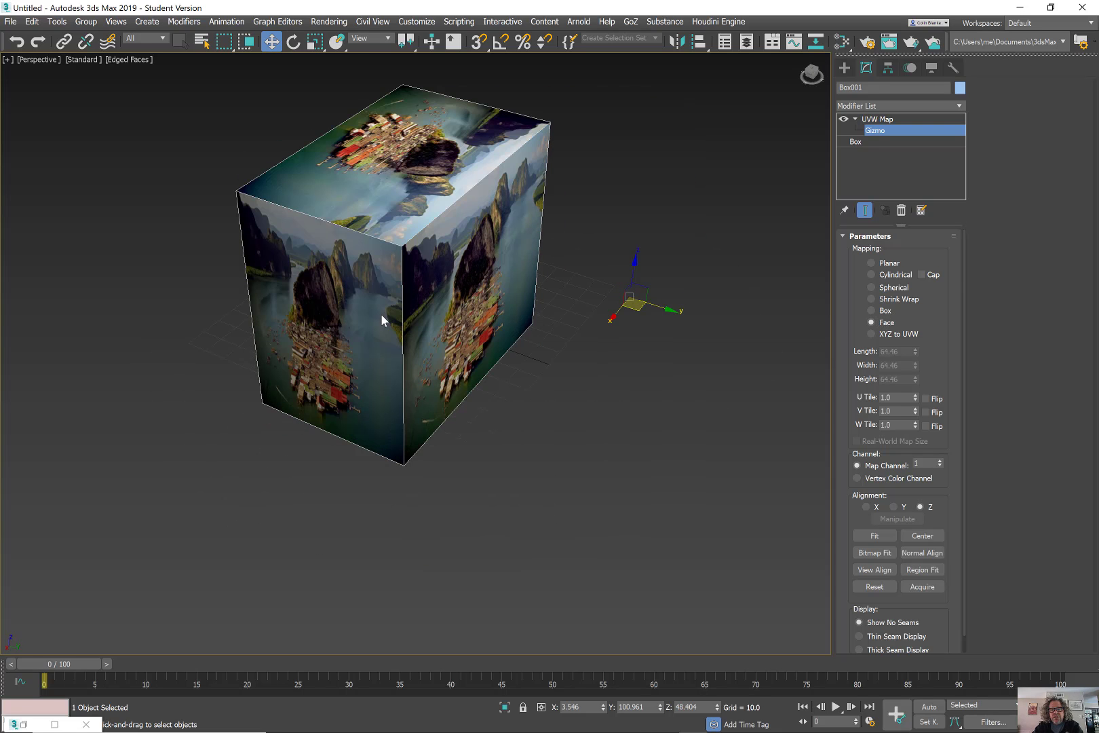
left_click_drag(640, 314, 458, 303)
left_click(882, 334)
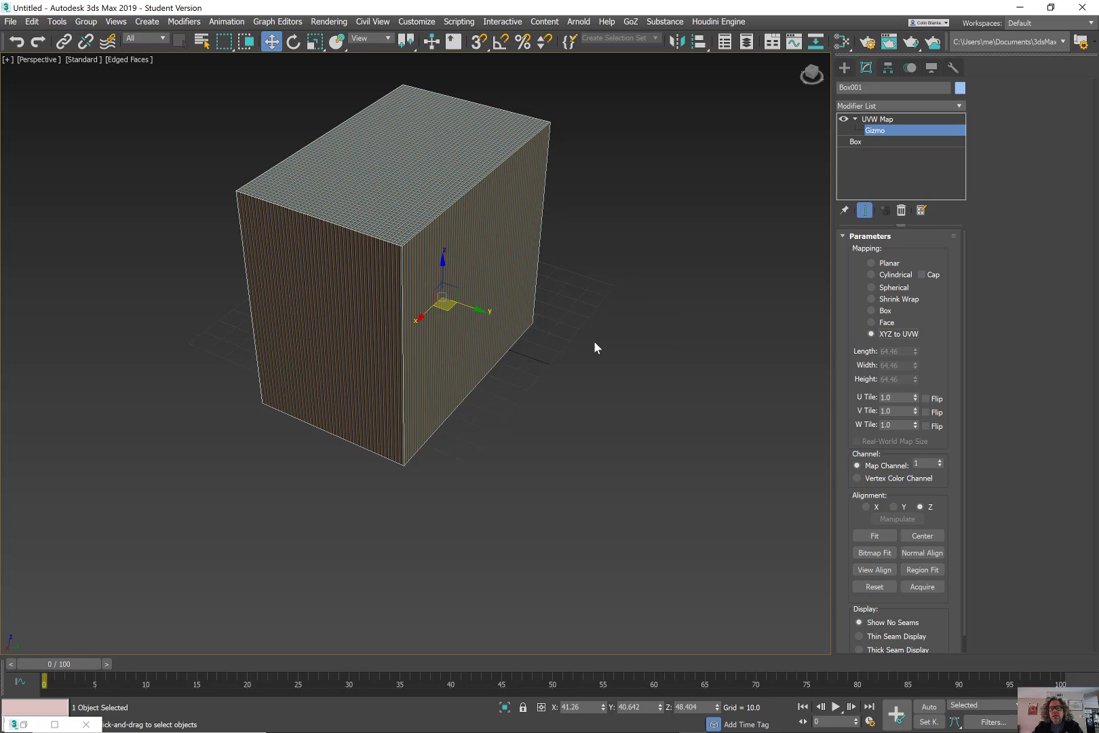
middle_click_drag(593, 340, 410, 309, "alt")
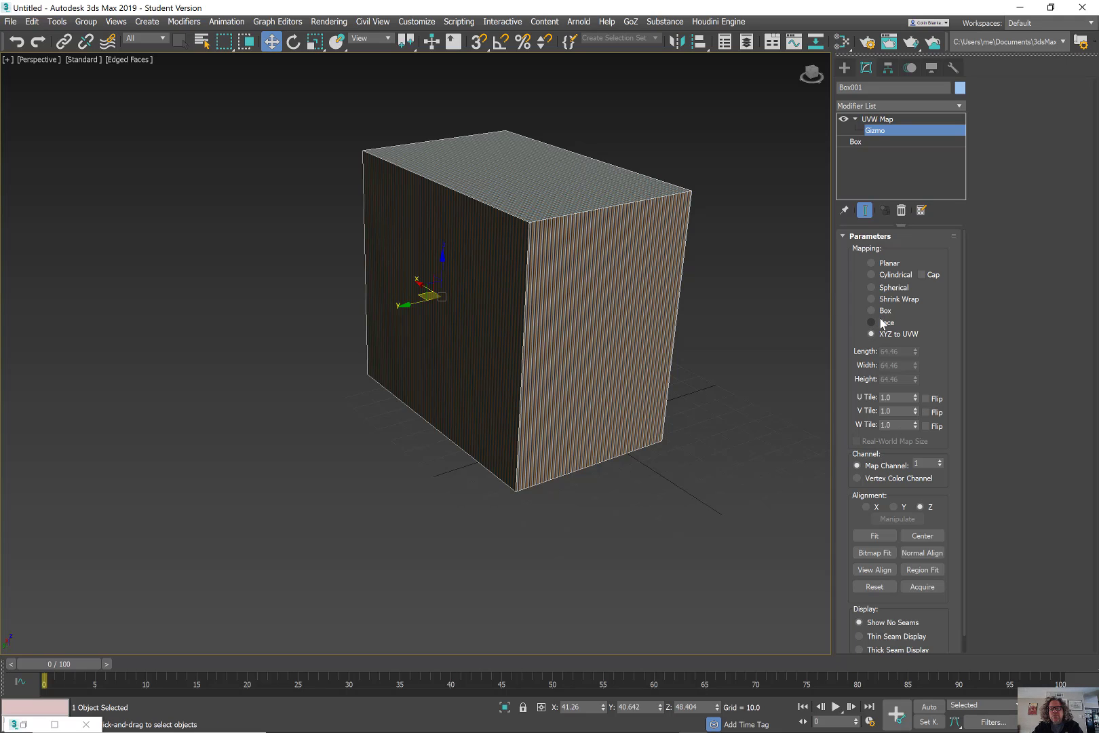
Switch the UVW mapping back to Planar and fit the gizmo to the box.
left_click(885, 264)
middle_click_drag(458, 305, 549, 309, "alt")
left_click(869, 536)
middle_click_drag(489, 394, 513, 410, "alt")
key("e")
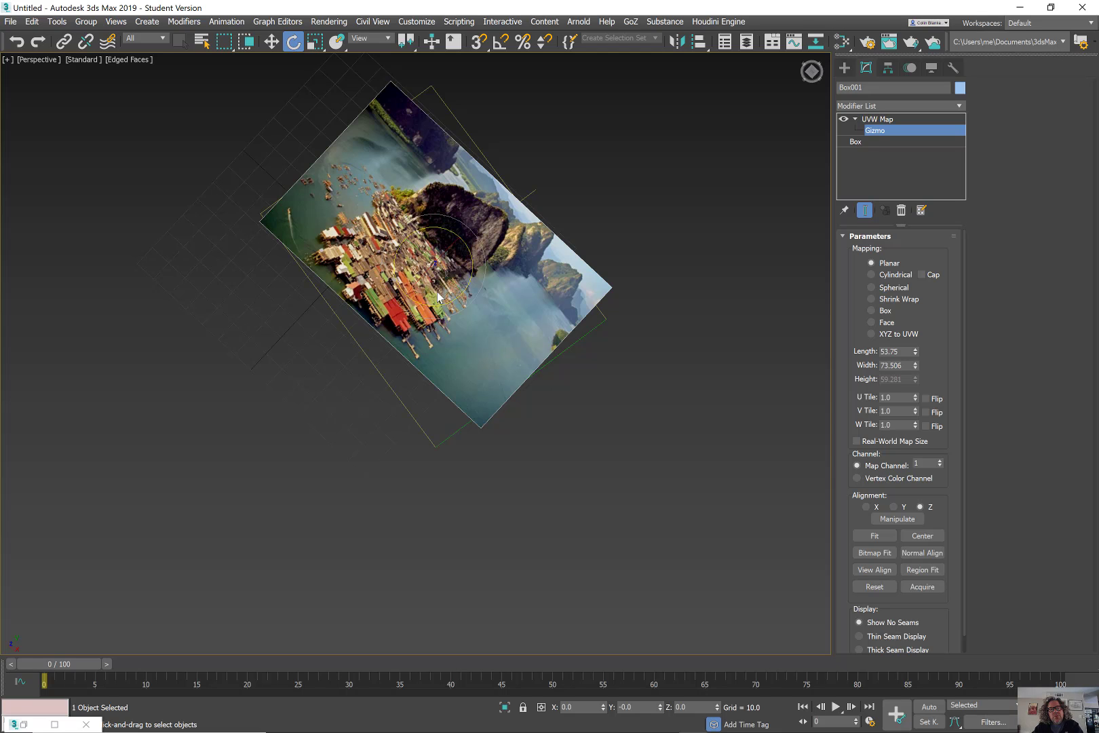
mouse_move(472, 250)
middle_mouse_down("alt")
mouse_move(448, 265)
mouse_move(457, 256)
middle_mouse_up("alt")
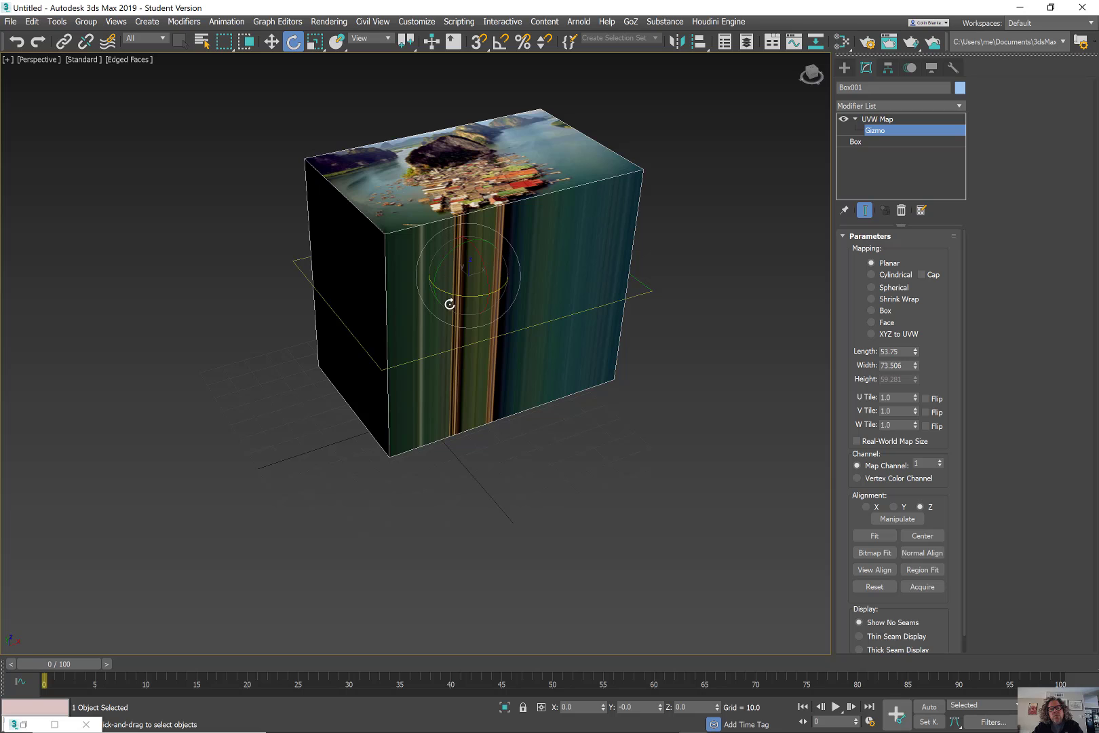
middle_click_drag(534, 365, 484, 423)
Bring the Spotify window to the front and open the screen recorder's controls.
mouse_move(645, 731)
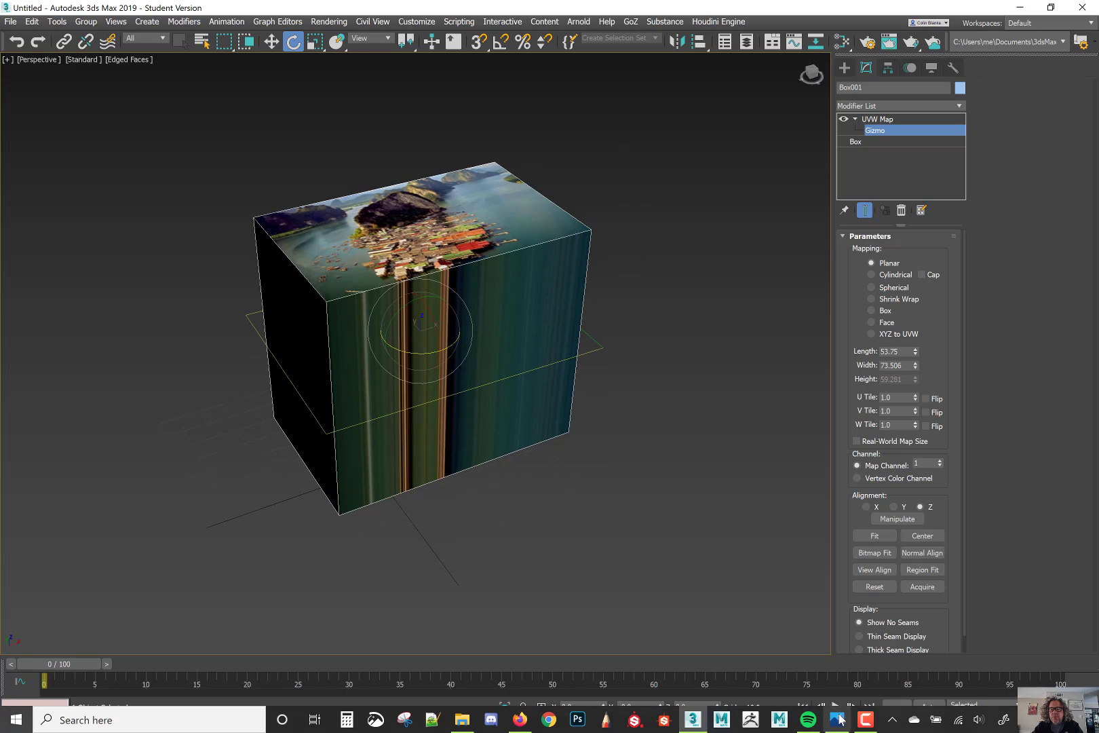
left_click(808, 720)
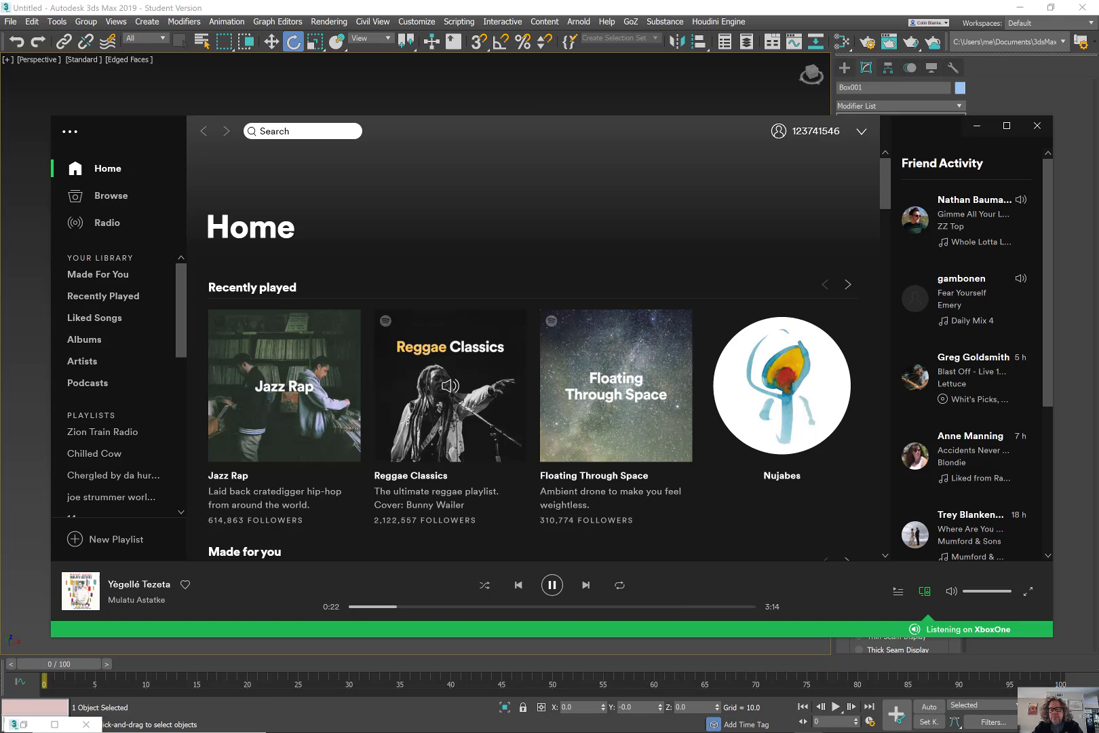
left_click(863, 722)
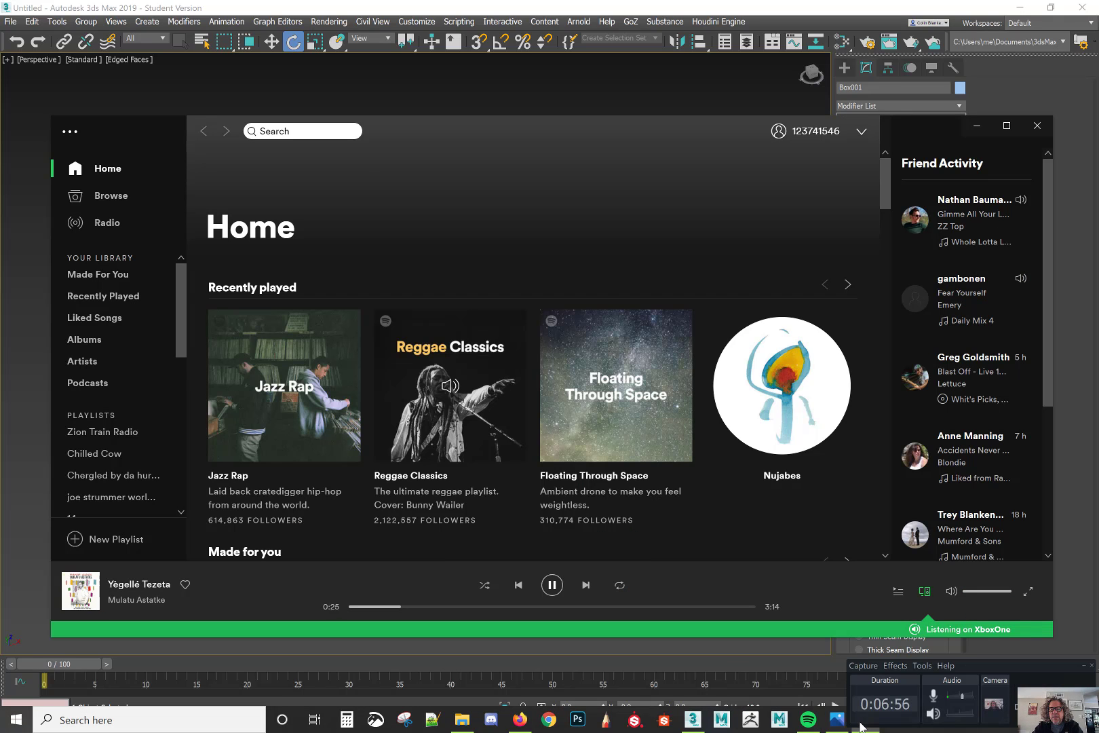